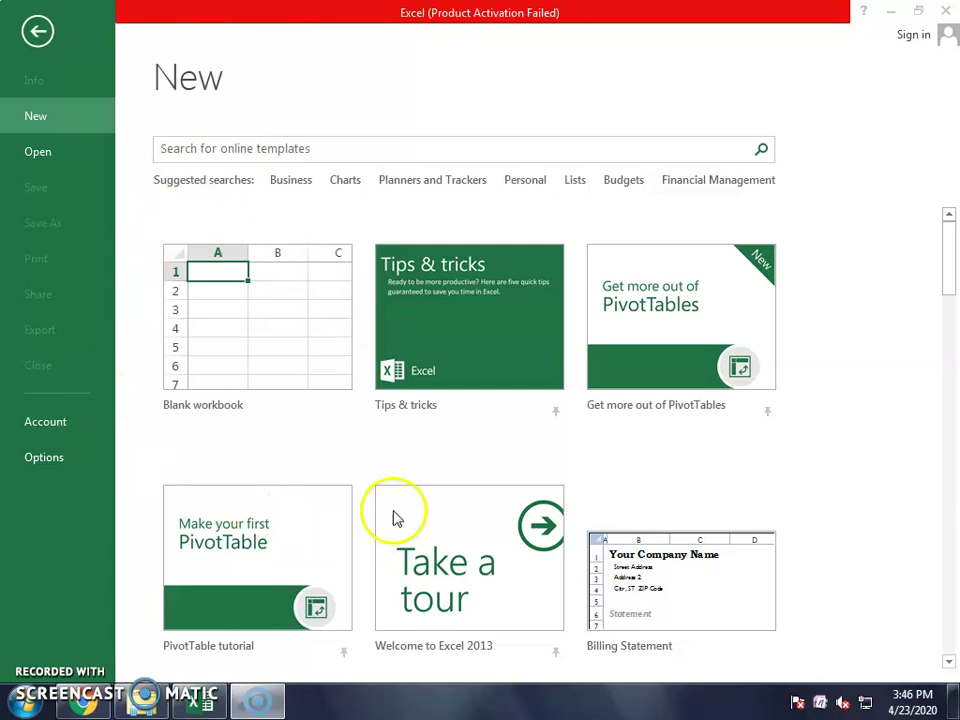
Step: Create a blank workbook (Book1) and open its VBA editor from the Developer tab
click(293, 362)
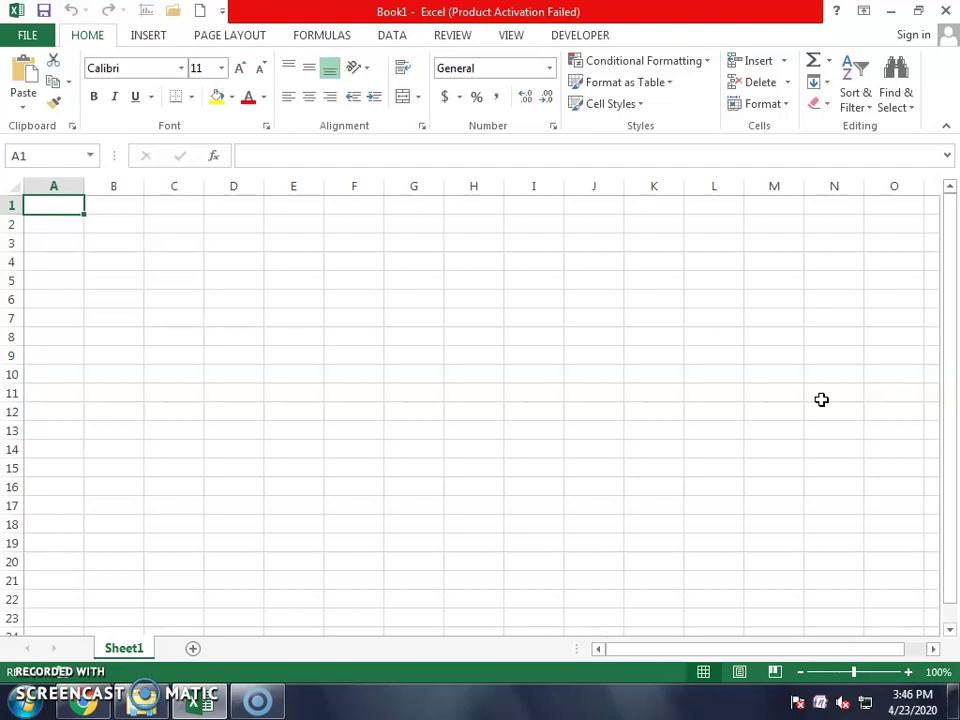
click(598, 38)
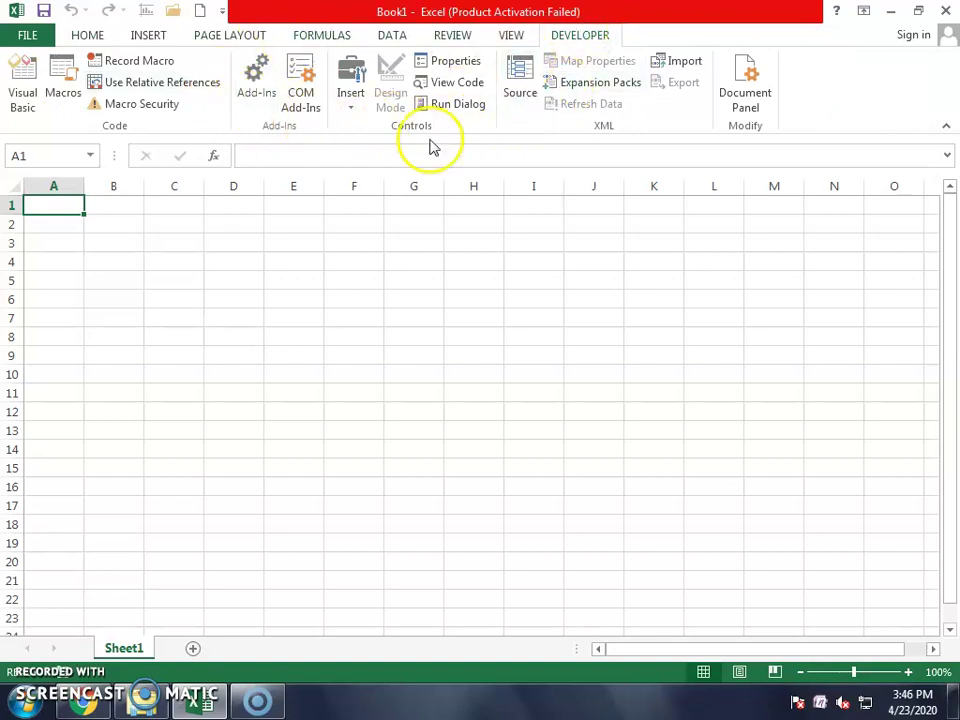
click(30, 95)
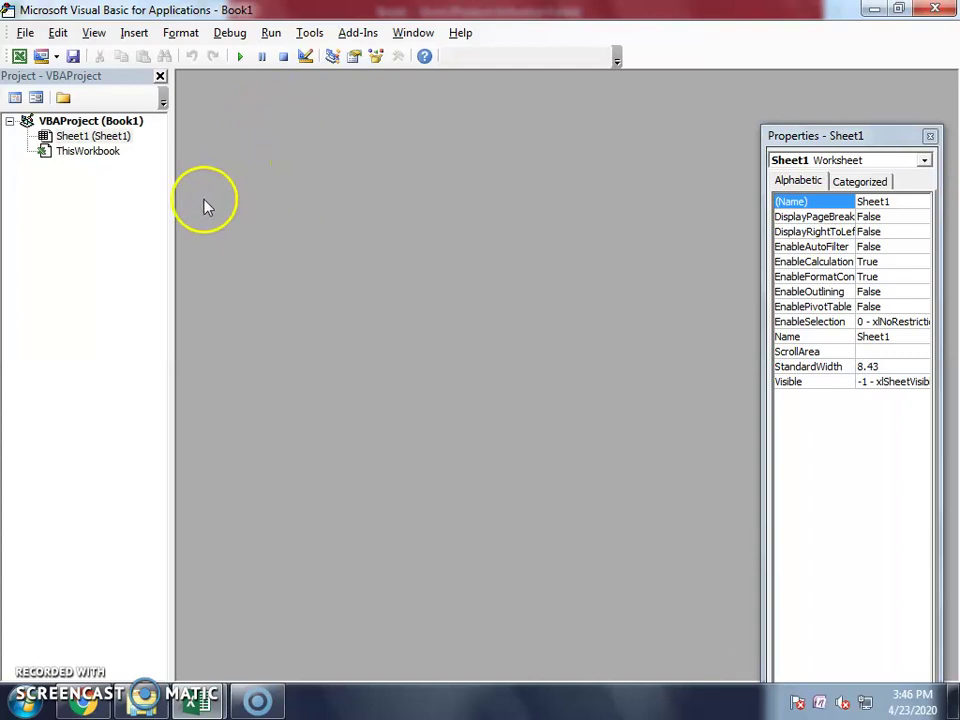
Step: Insert a new UserForm and enlarge it to fill the design area
click(133, 33)
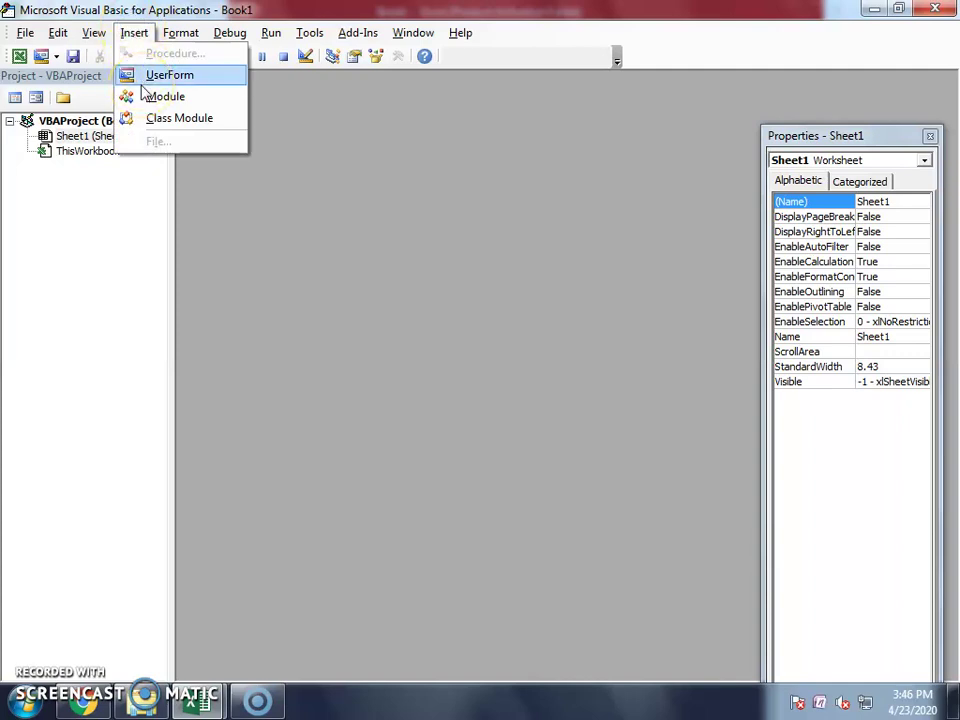
click(199, 81)
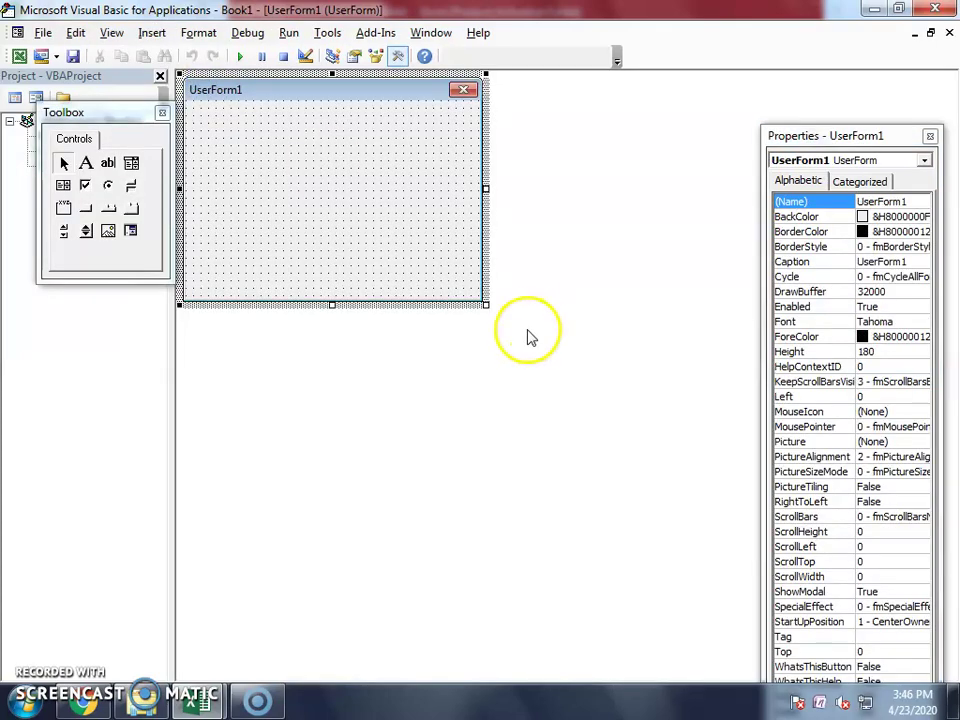
mouse_move(485, 304)
mouse_down()
mouse_move(738, 656)
mouse_move(768, 679)
mouse_up()
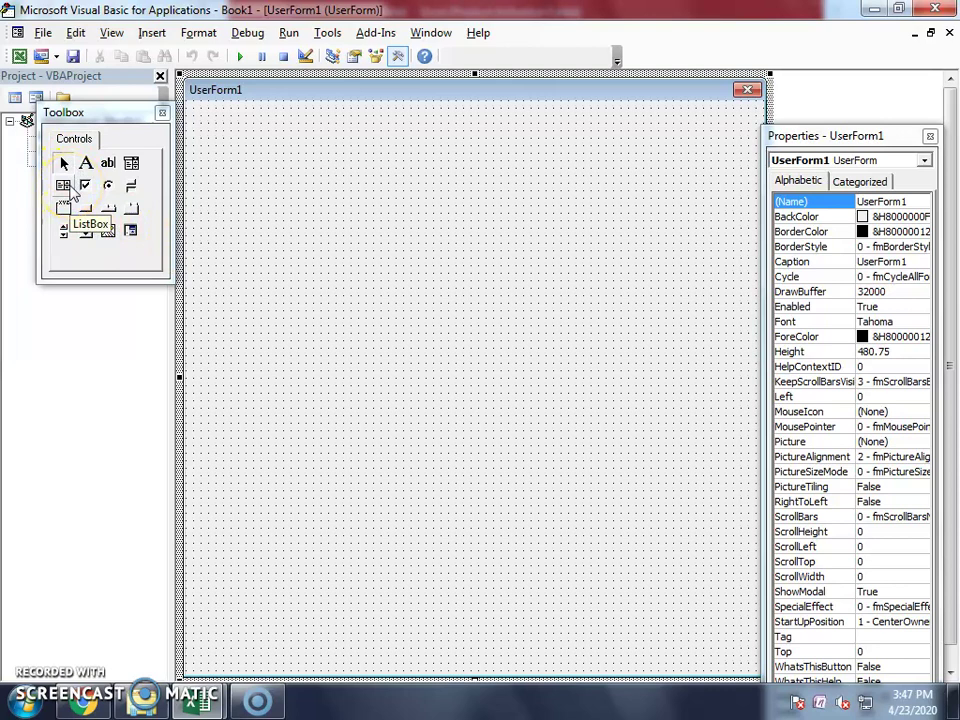
Step: Draw a ComboBox across the form's top and a large ListBox beneath it
click(130, 164)
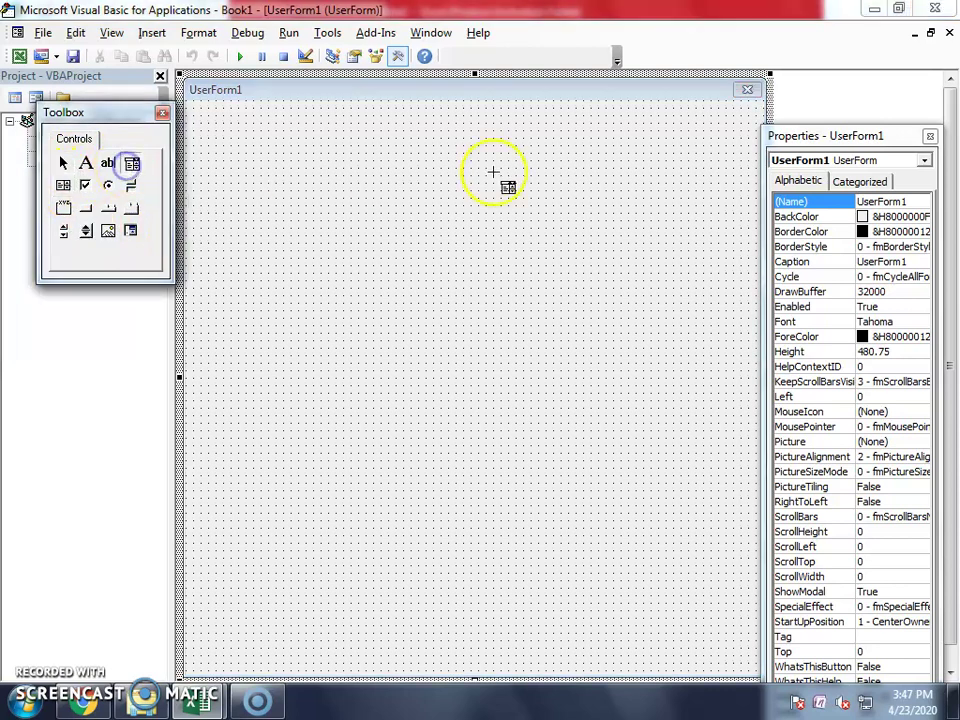
drag(291, 184, 628, 222)
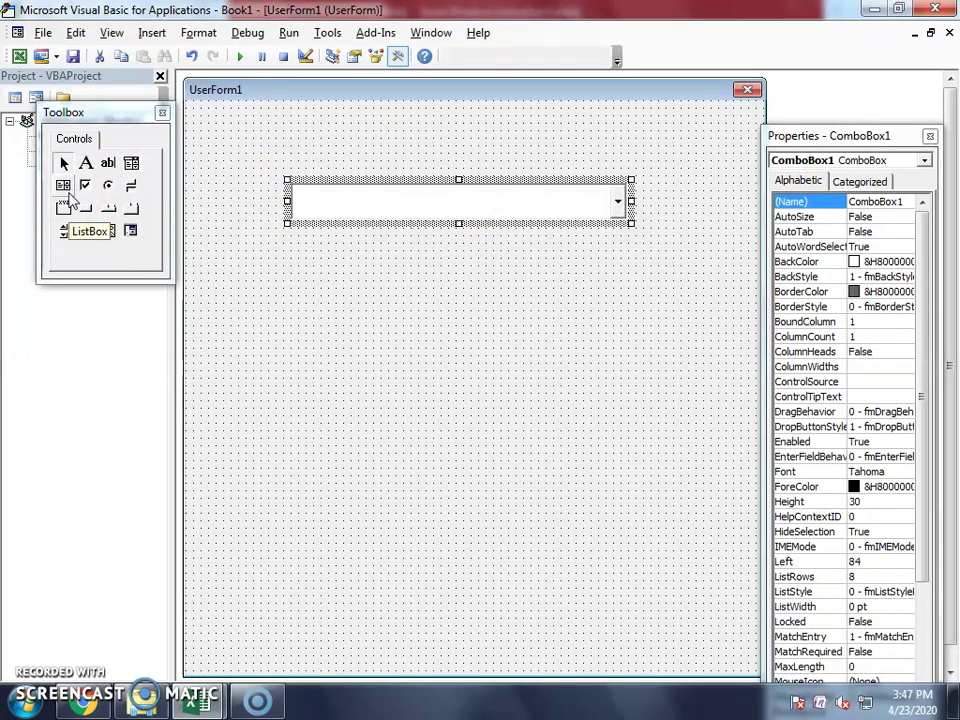
click(64, 187)
drag(291, 245, 631, 556)
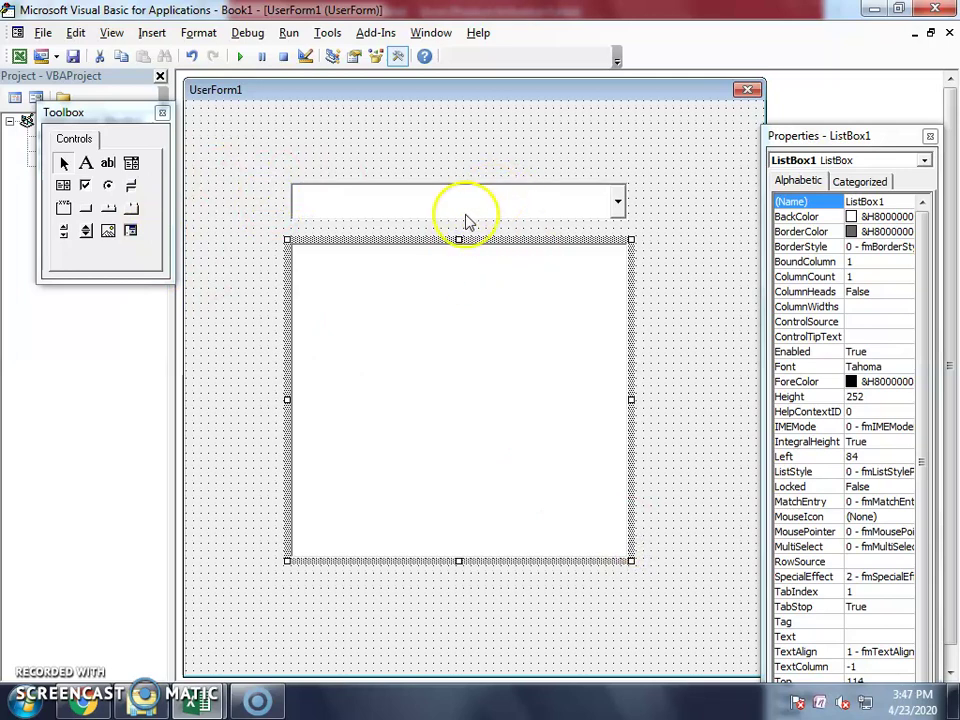
Step: Open the form's code and create an empty UserForm_Activate procedure
double_click(220, 175)
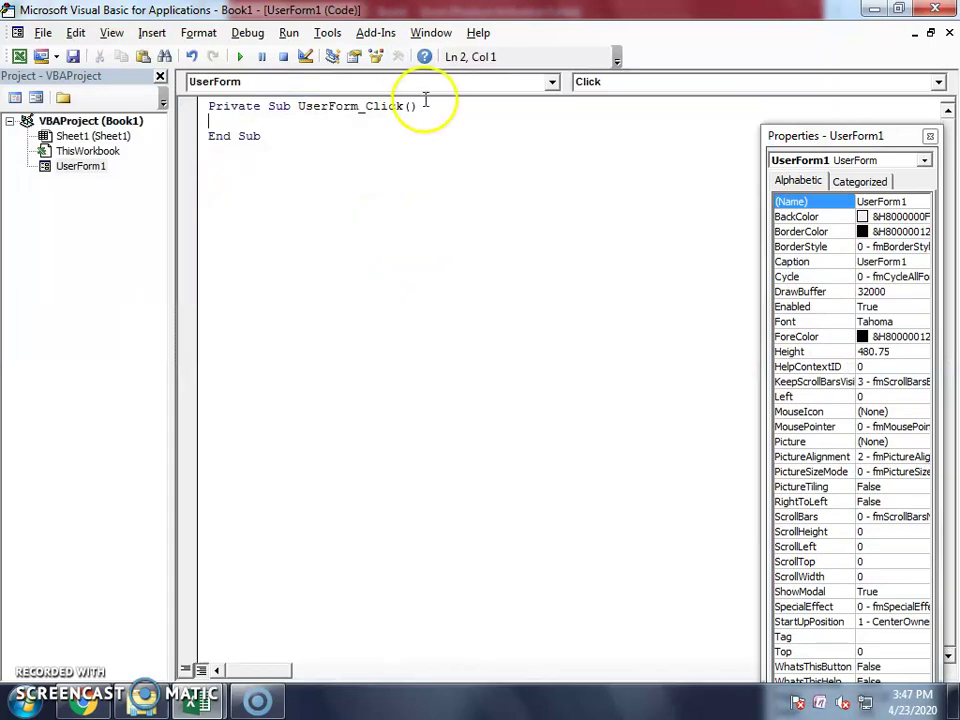
drag(369, 110, 414, 120)
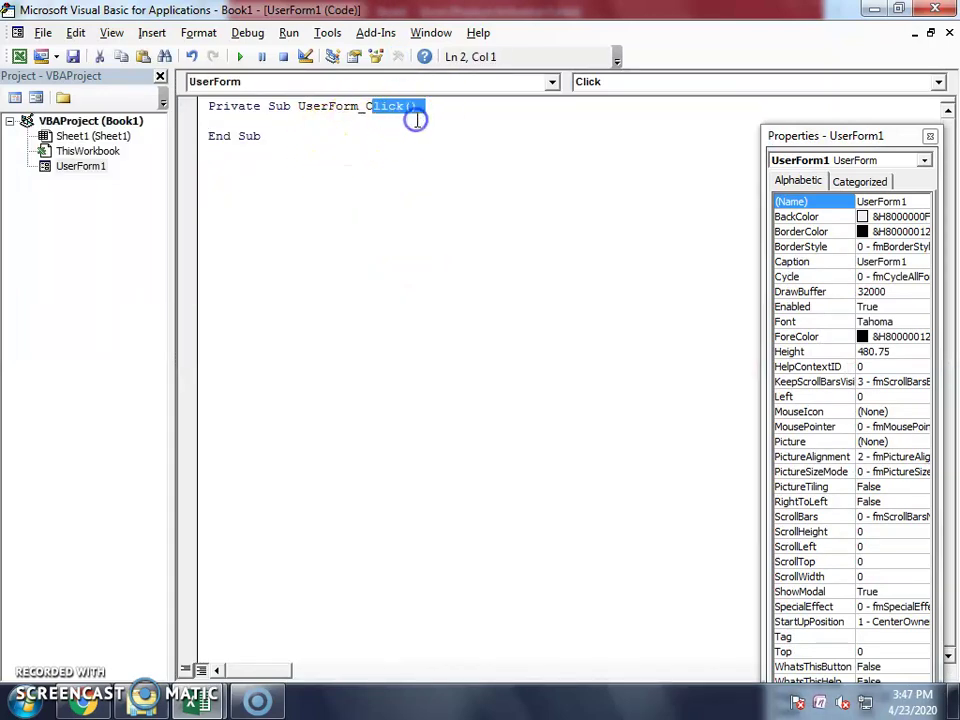
click(407, 121)
click(632, 85)
scroll(618, 112, up, 1)
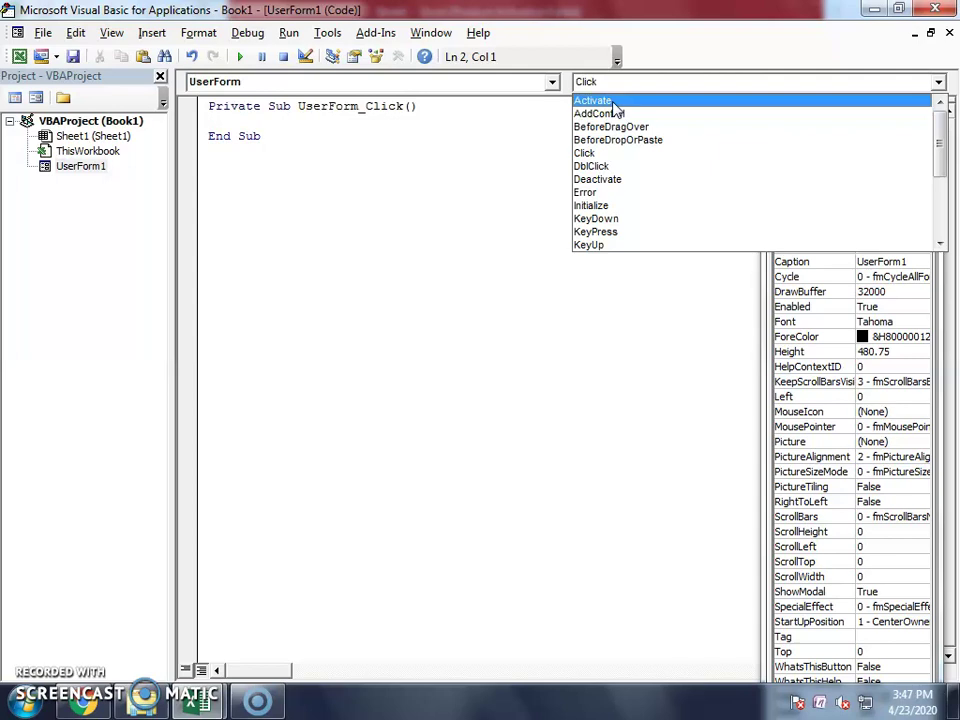
click(614, 101)
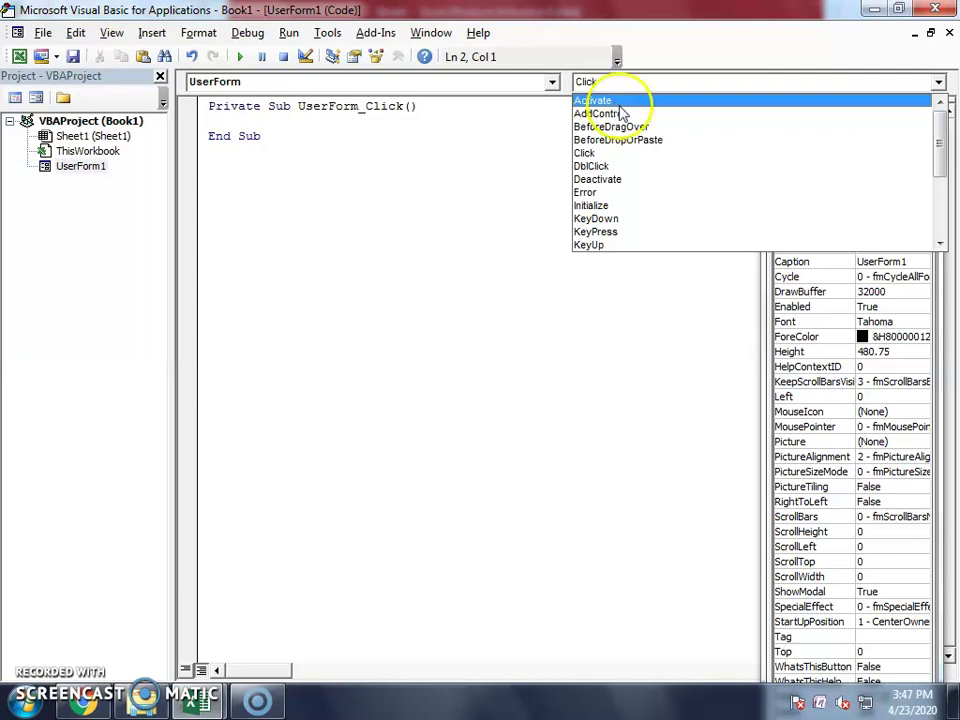
Step: Delete the default UserForm_Click procedure and leave blank lines inside Activate
drag(327, 104, 430, 107)
click(383, 150)
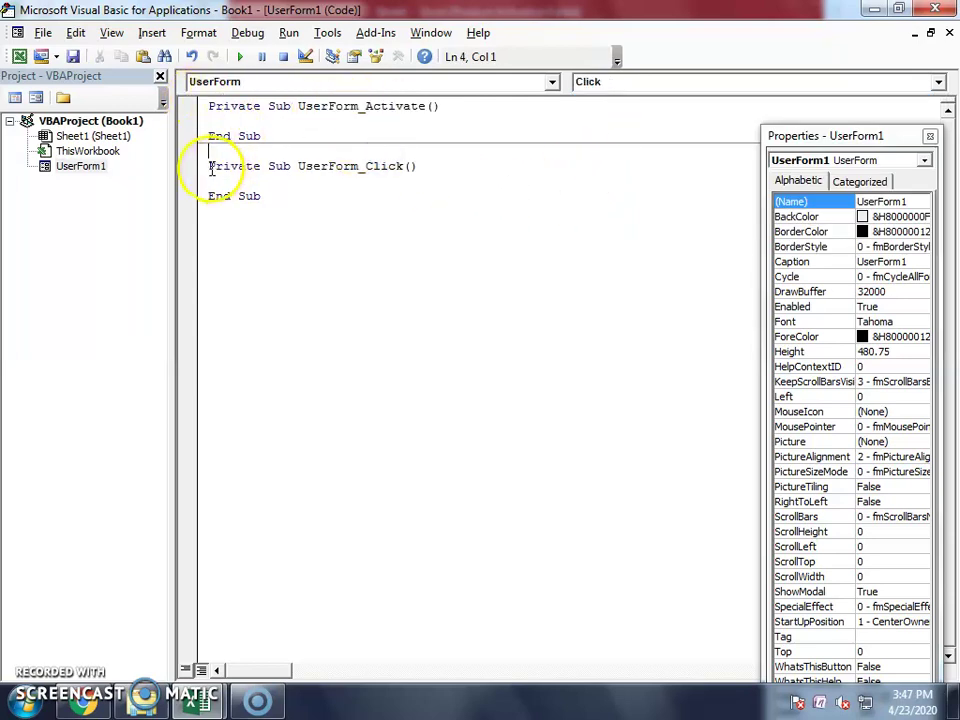
drag(213, 167, 353, 237)
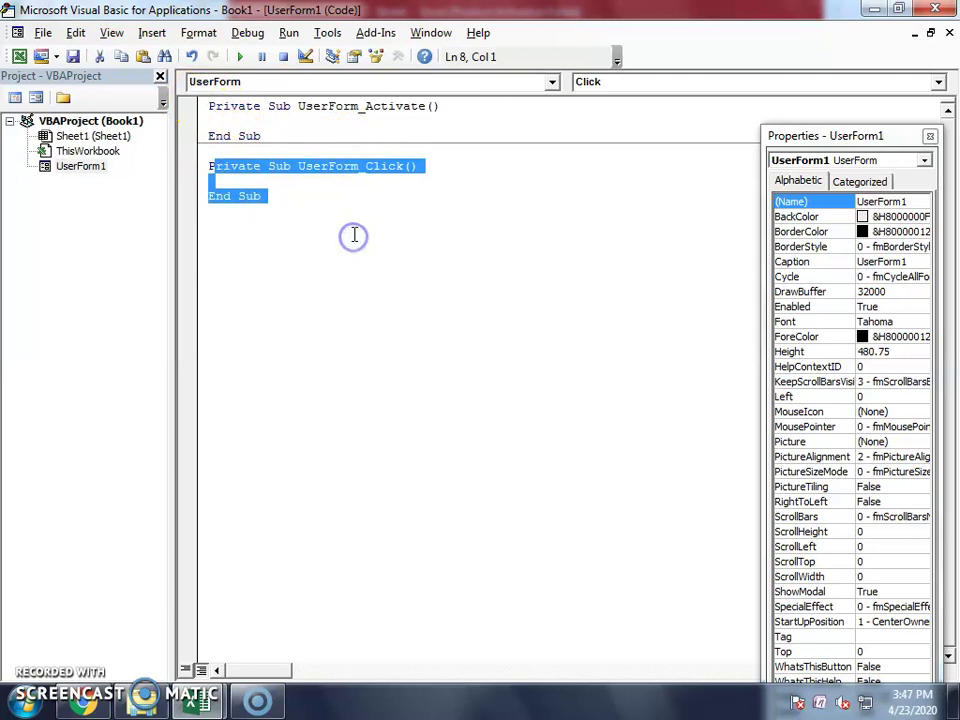
key(BackSpace)
key(BackSpace)
key(Up)
key(Up)
key(Return)
key(Up)
key(Return)
key(Return)
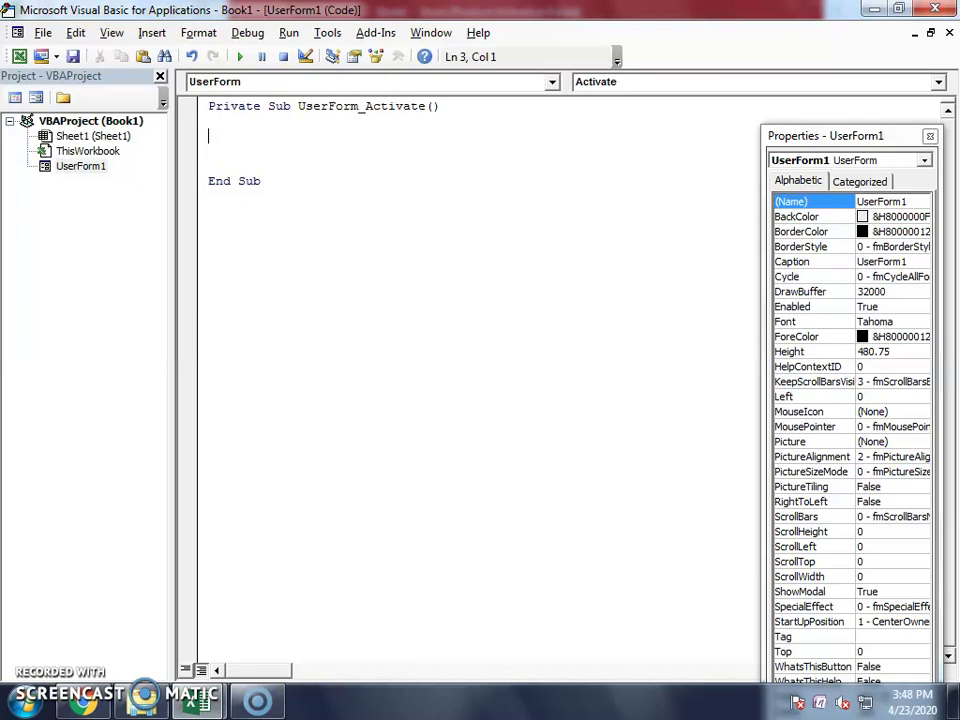
Step: Write a ComboBox1.AddItem line with the first person's name and paste it twice below
text(combobox1.additem)
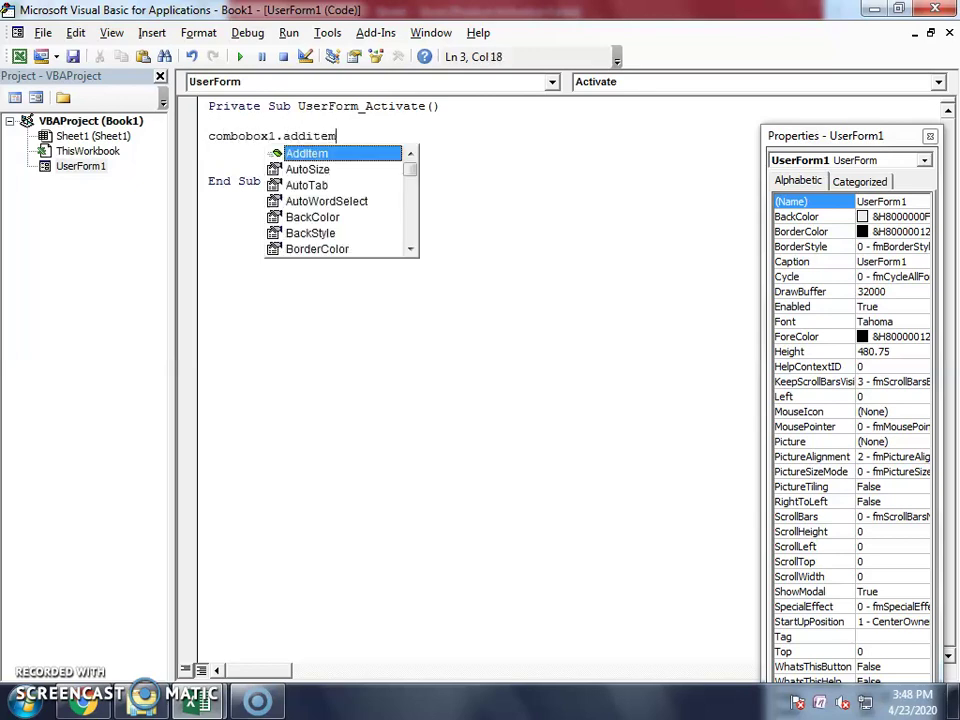
key(BackSpace)
text((")
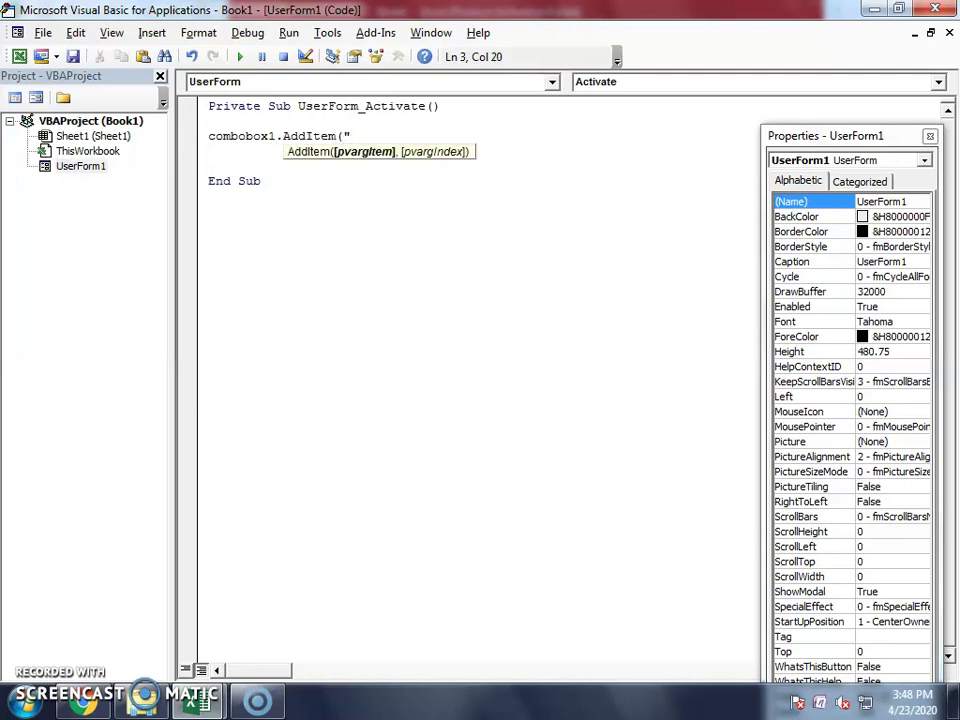
text(Arshad"))
key(Return)
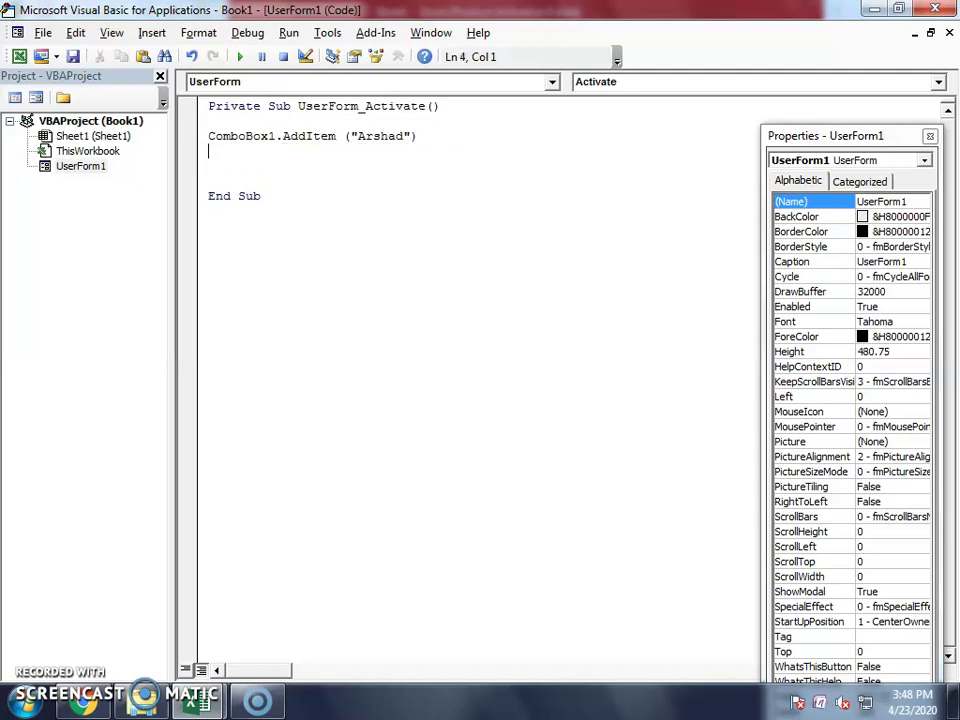
key(shift+End)
key(ctrl+c)
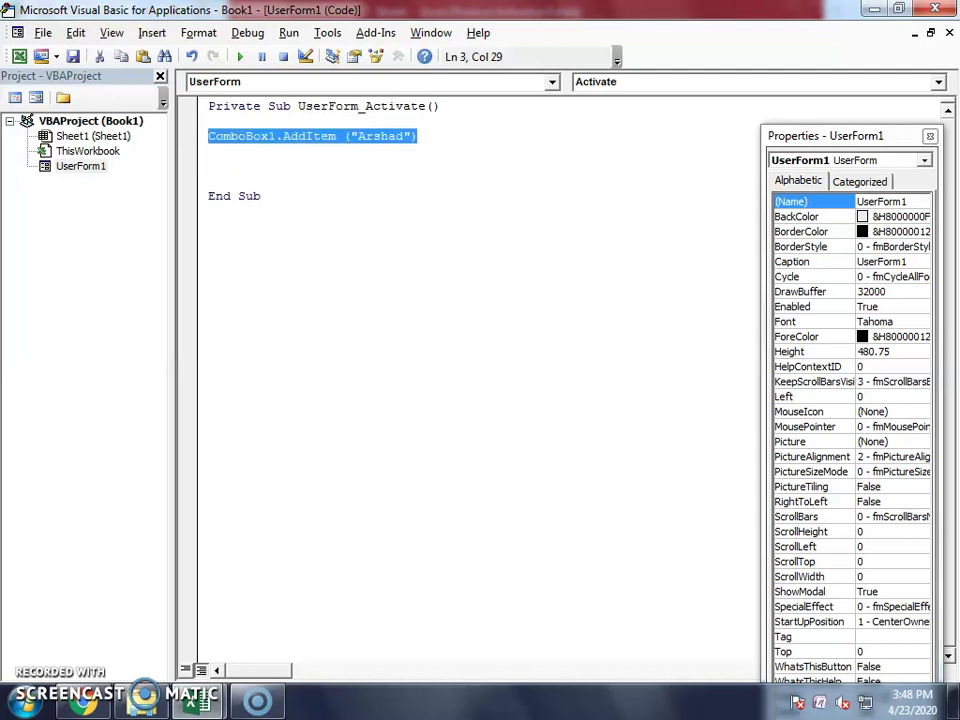
click(209, 151)
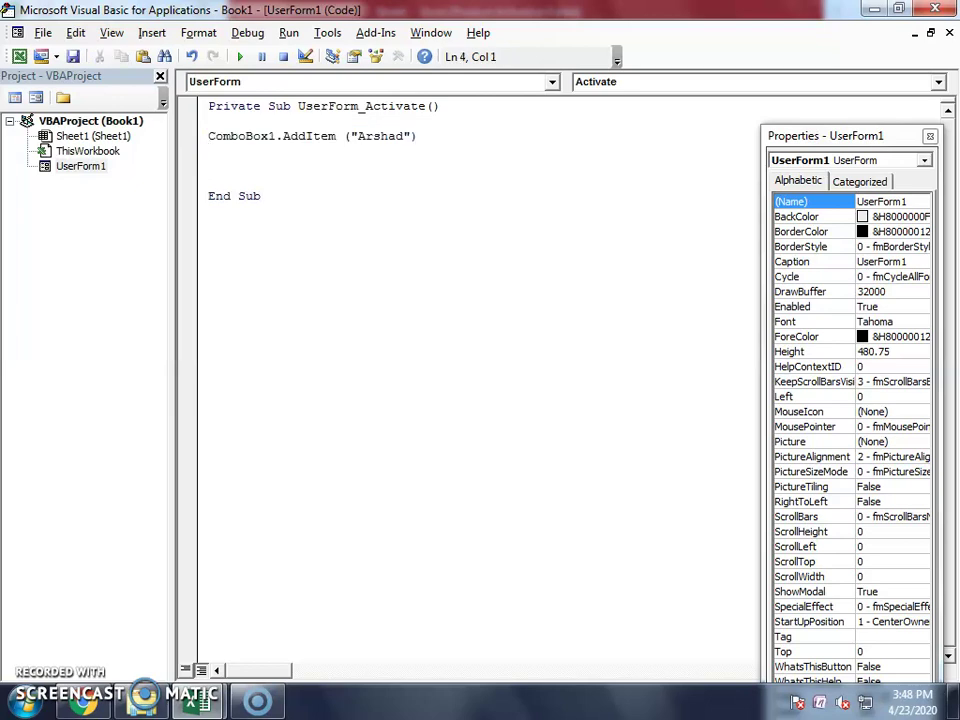
key(ctrl+v)
key(Return)
key(ctrl+v)
key(Return)
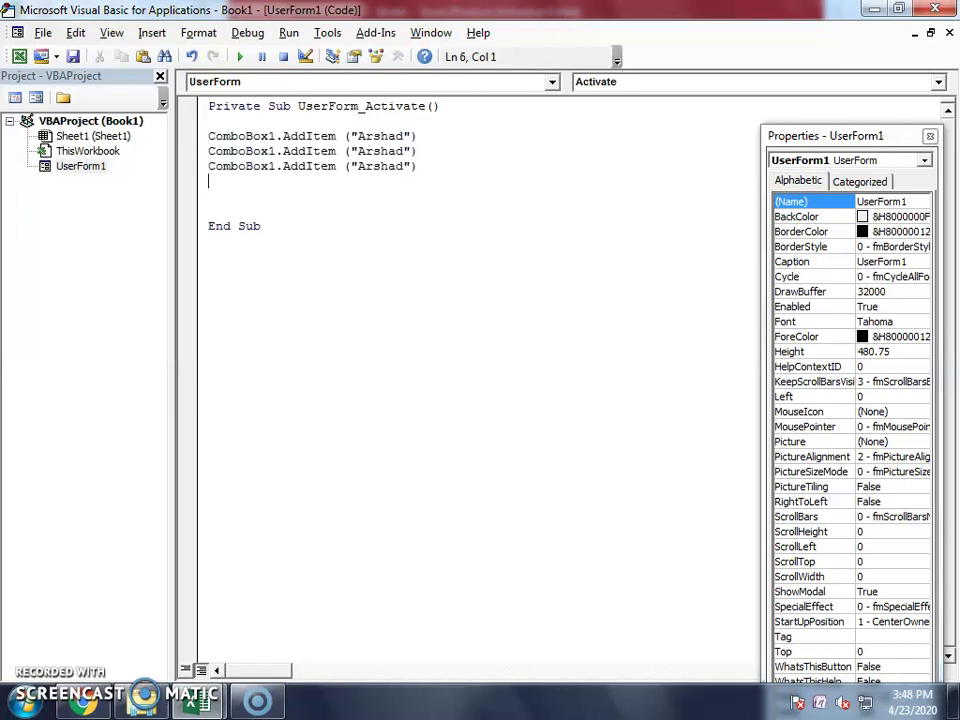
click(209, 196)
key(BackSpace)
Step: Change the names on the two copied AddItem lines to the second and third people
key(Right)
key(Right)
key(Right)
key(Right)
key(Right)
key(Right)
key(Right)
key(Right)
key(Right)
click(404, 136)
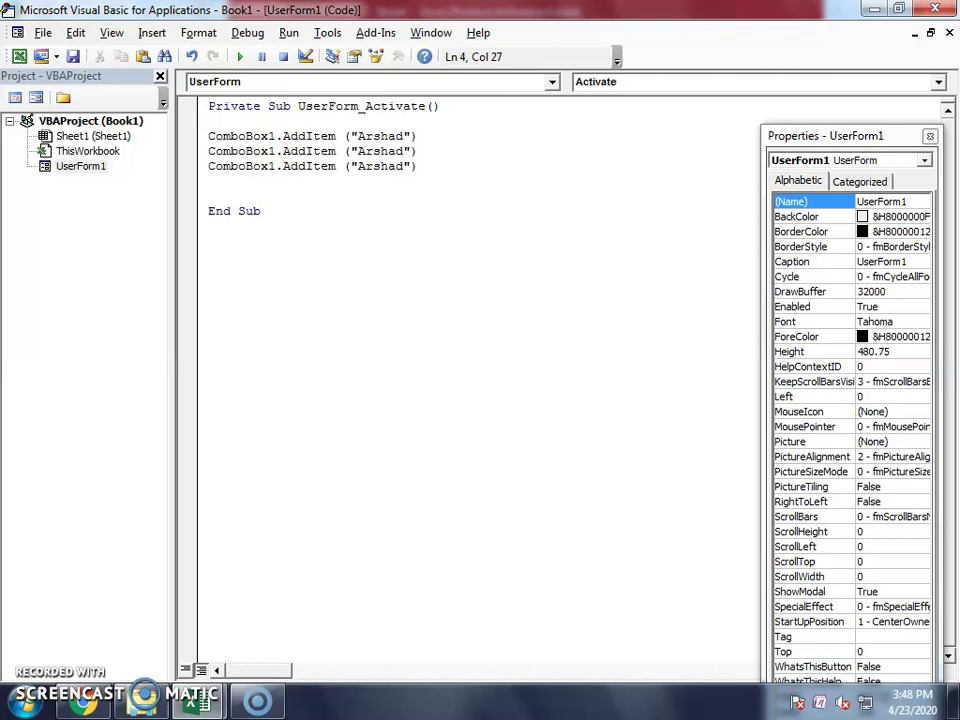
key(BackSpace)
key(BackSpace)
key(BackSpace)
key(BackSpace)
key(BackSpace)
key(BackSpace)
text(Imtiaz)
key(Down)
key(BackSpace)
key(BackSpace)
key(BackSpace)
key(BackSpace)
key(BackSpace)
key(BackSpace)
text(Nasir)
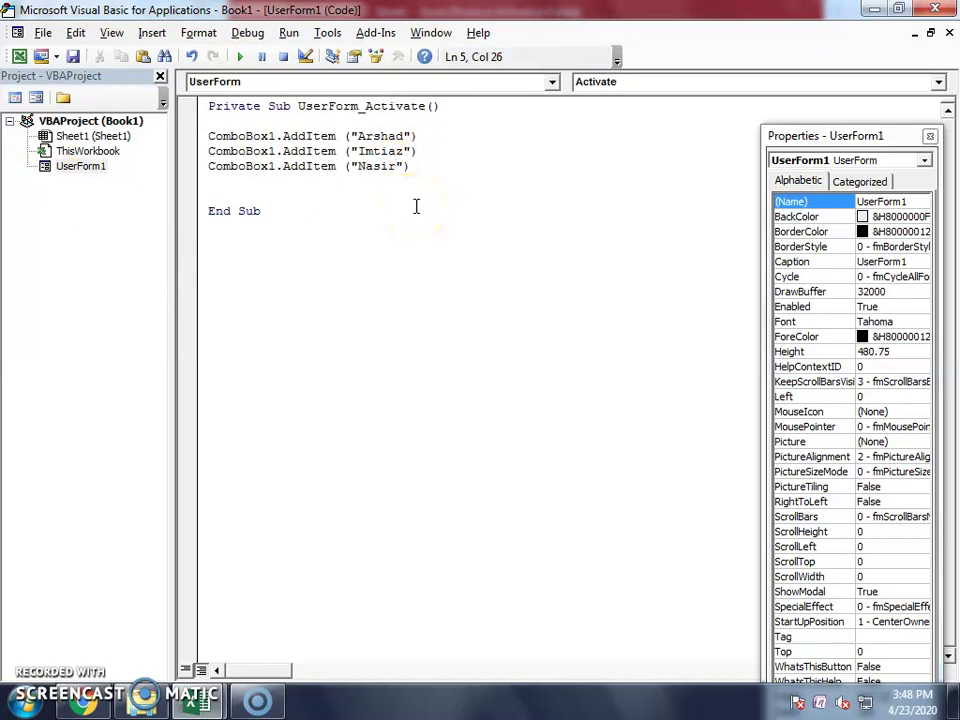
right_click(340, 195)
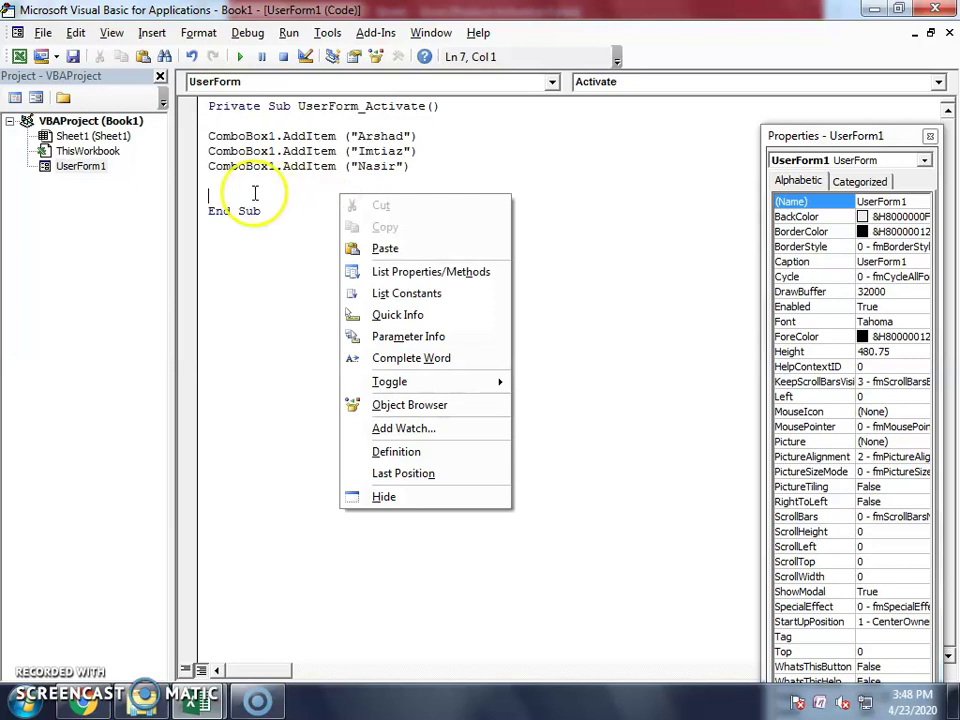
Step: Open the ComboBox's code and add an empty ComboBox1_Click procedure
click(381, 498)
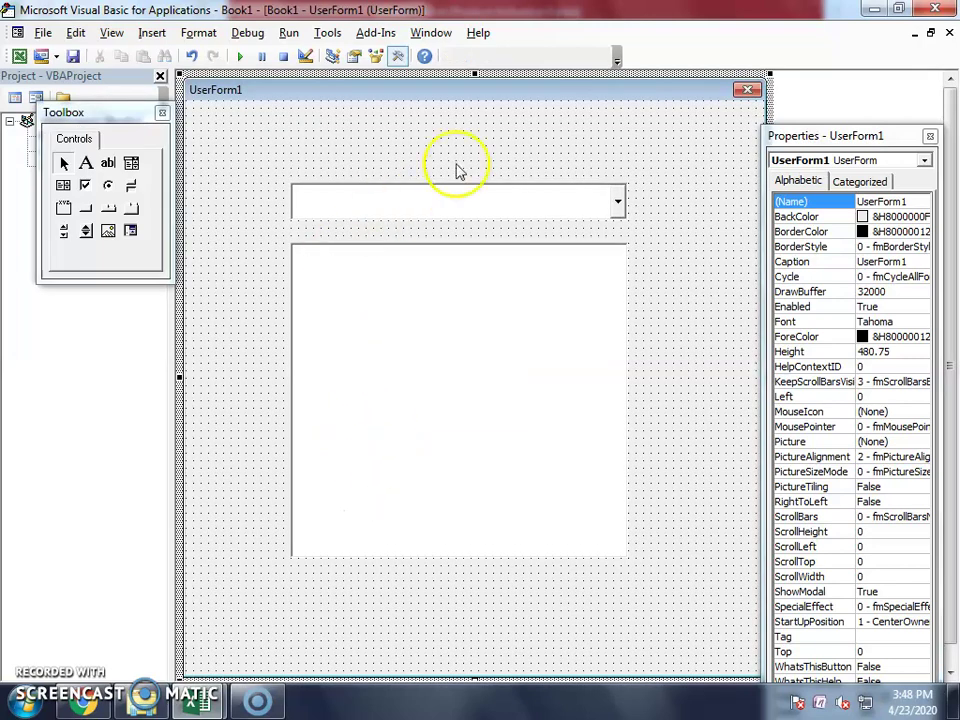
click(447, 201)
double_click(445, 211)
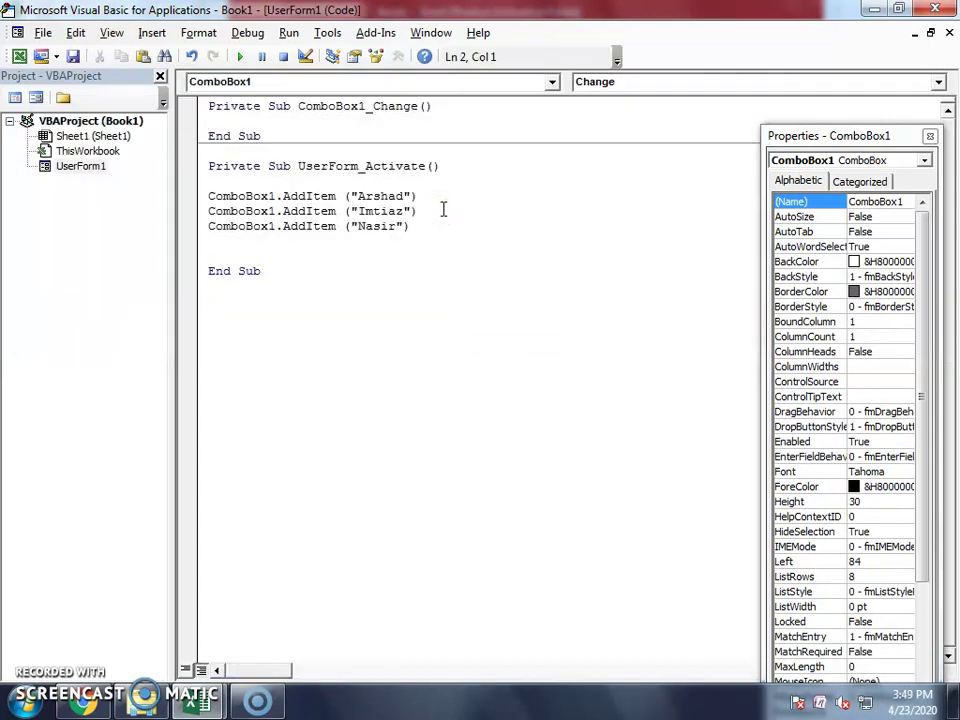
drag(357, 106, 419, 110)
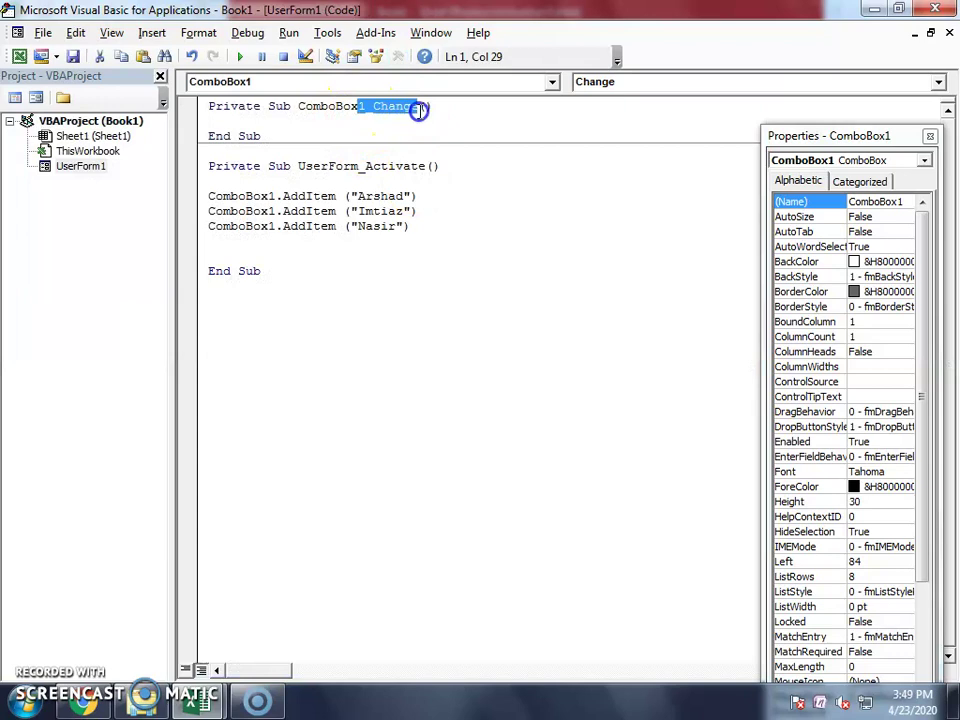
click(621, 84)
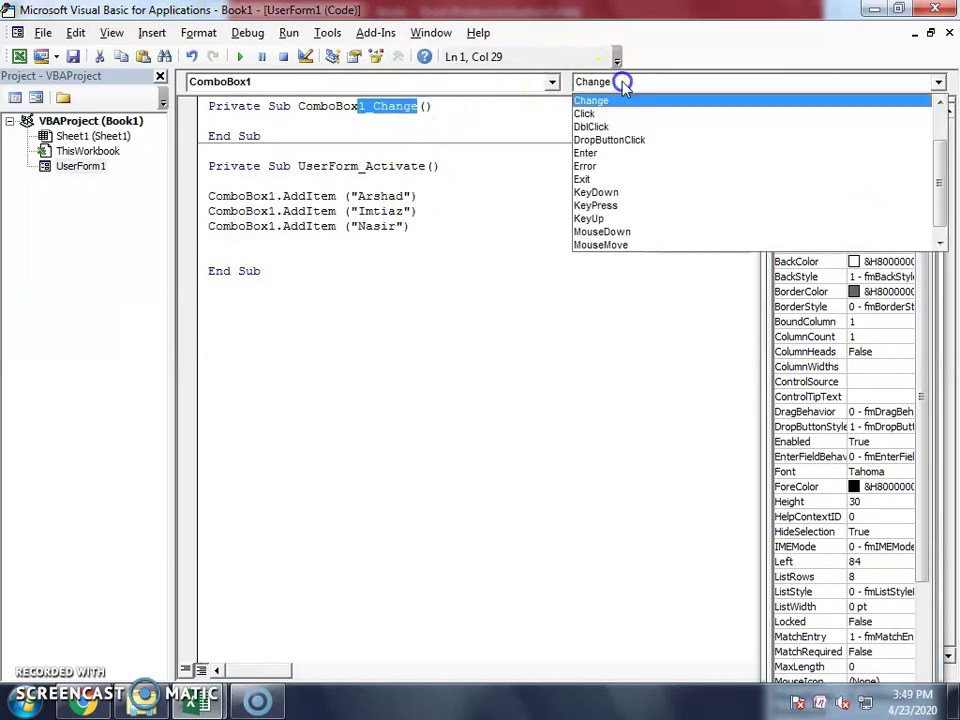
click(588, 162)
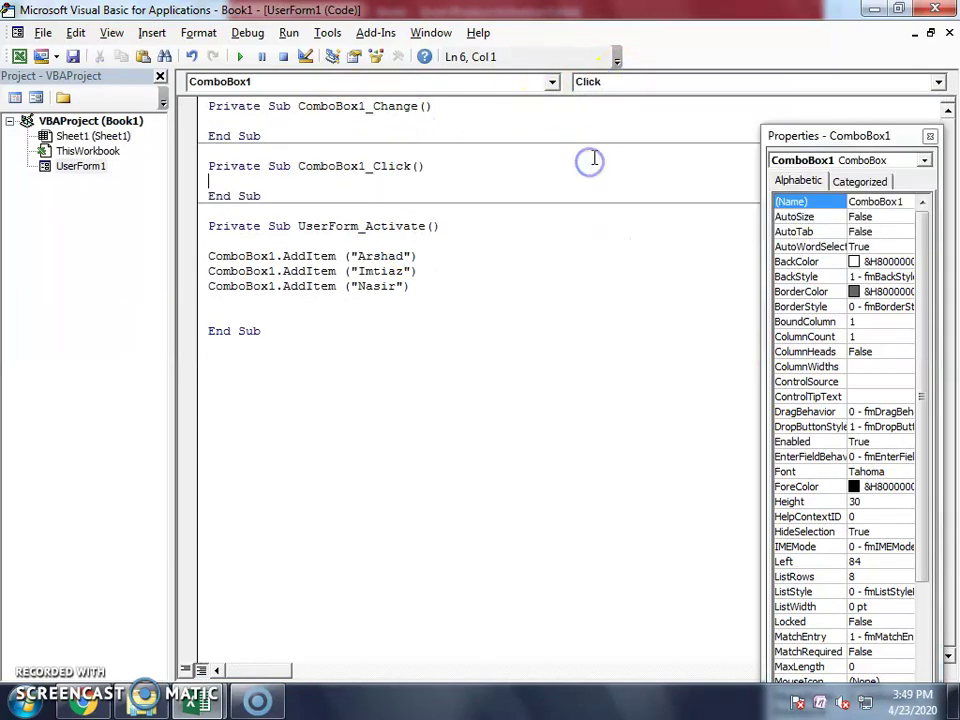
Step: Select and delete the unused empty ComboBox1_Change procedure
click(306, 302)
click(224, 184)
click(321, 113)
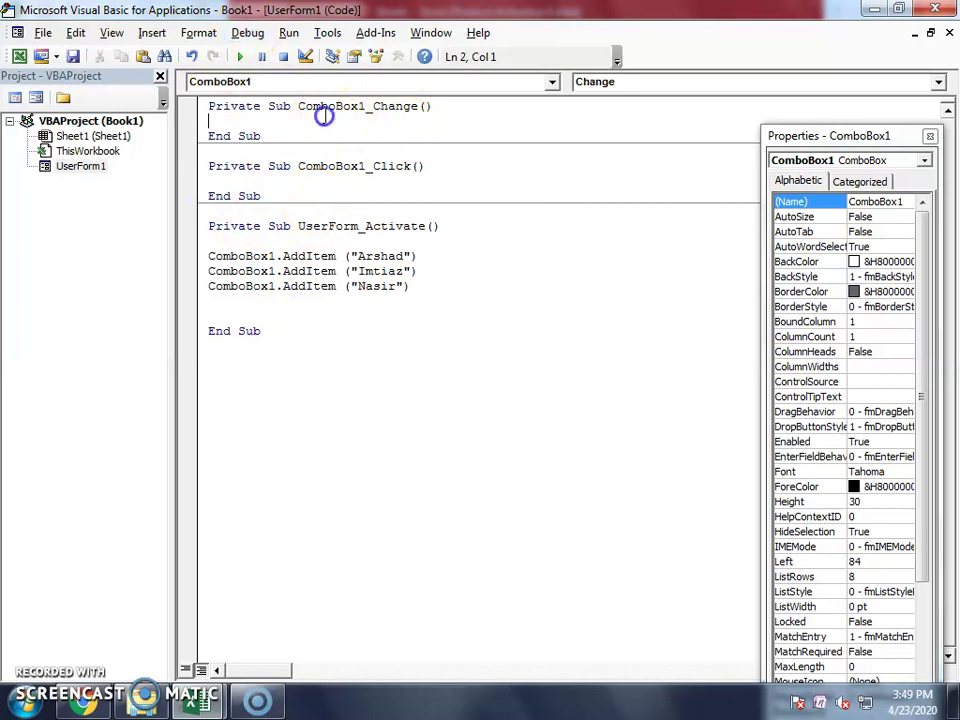
drag(410, 106, 438, 106)
drag(209, 106, 308, 148)
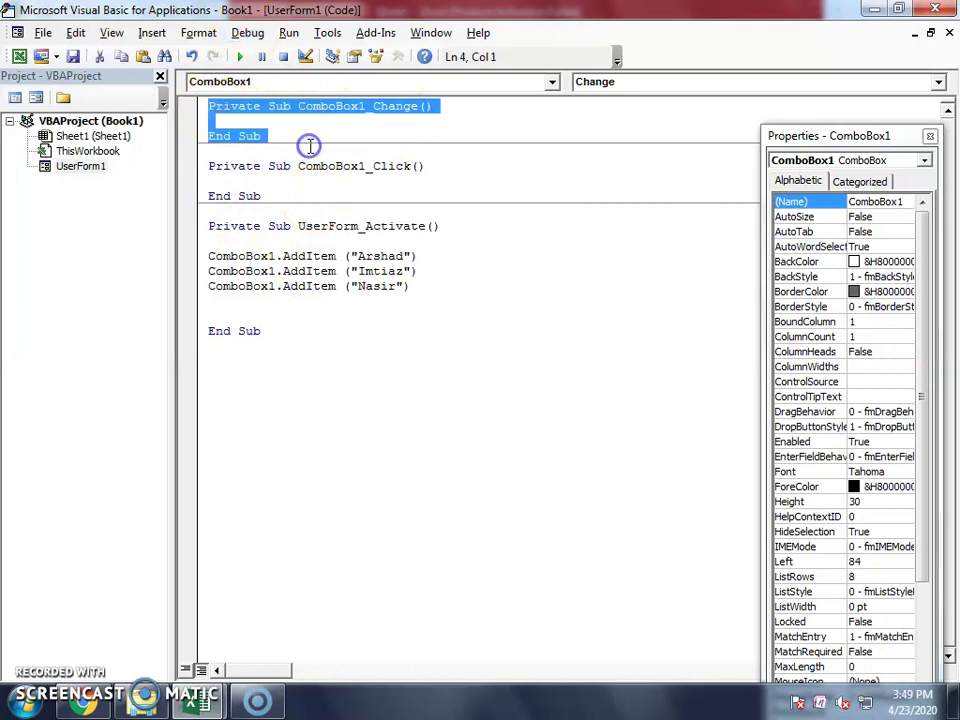
key(Delete)
Step: Add a ListBox1.Clear statement at the start of ComboBox1_Click
click(209, 121)
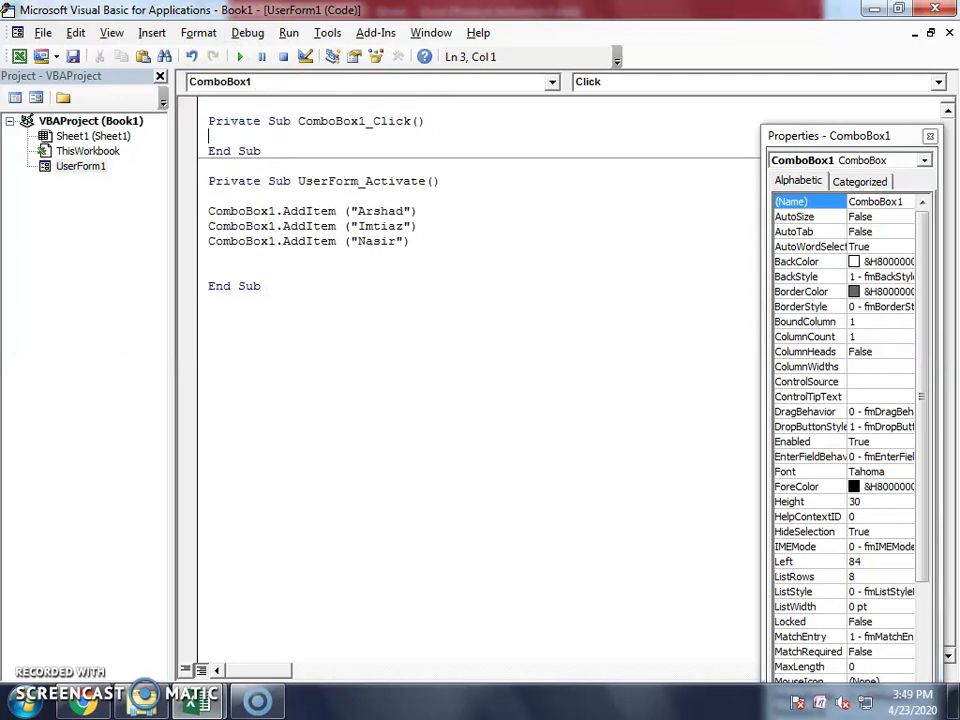
key(Return)
key(Return)
key(Up)
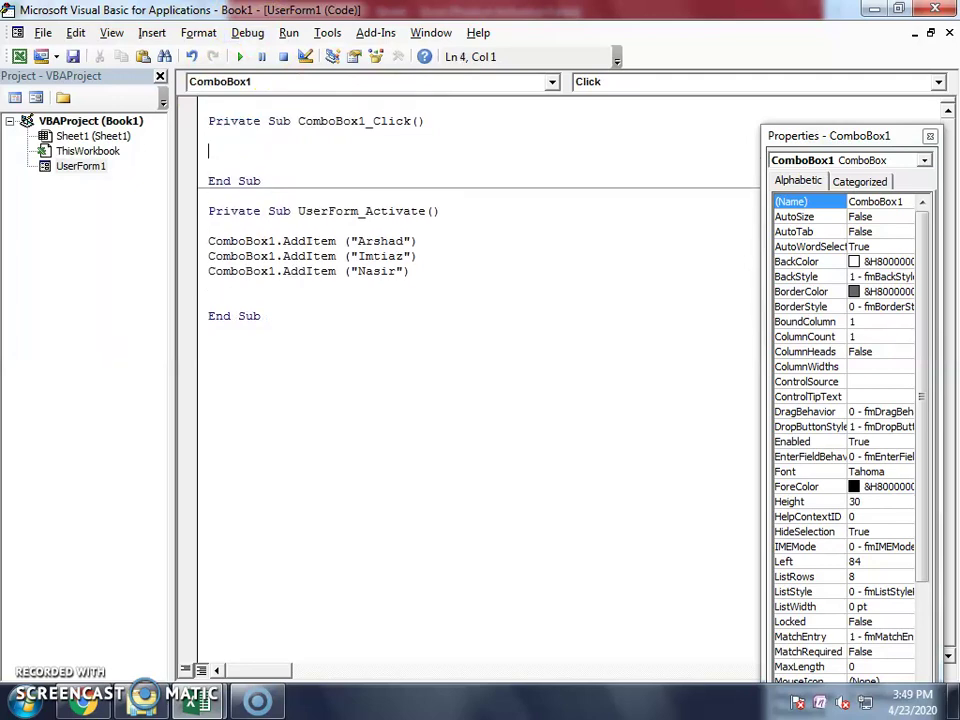
text(li)
text(stbo)
key(BackSpace)
text(ox1.clear)
key(Return)
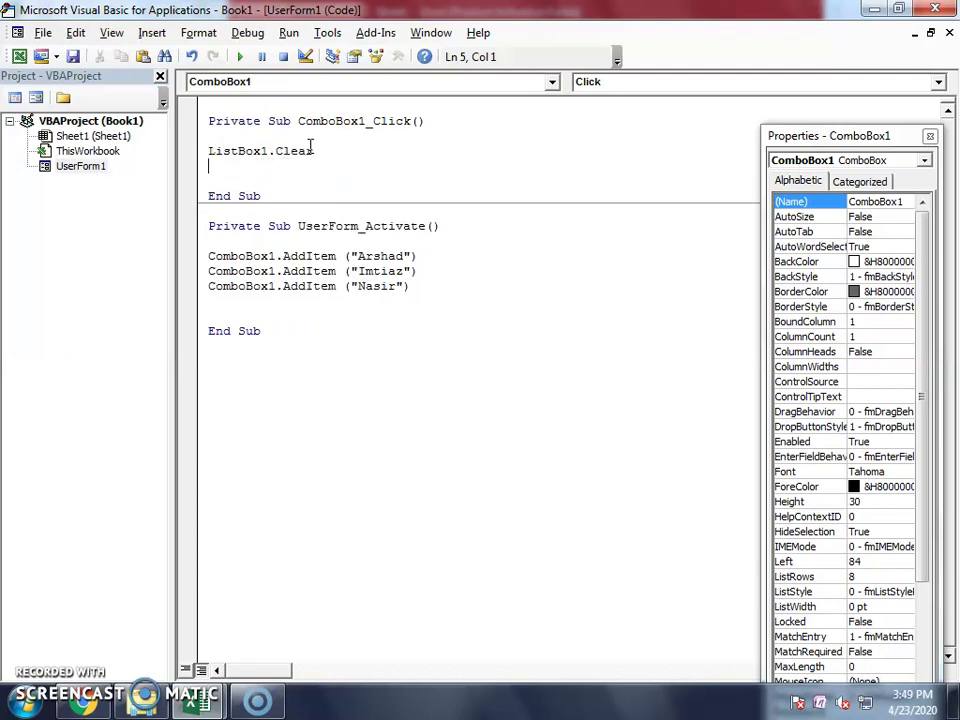
key(Return)
Step: Add an If ComboBox1.Text equals the first name Then condition
text(if combobox1.tet)
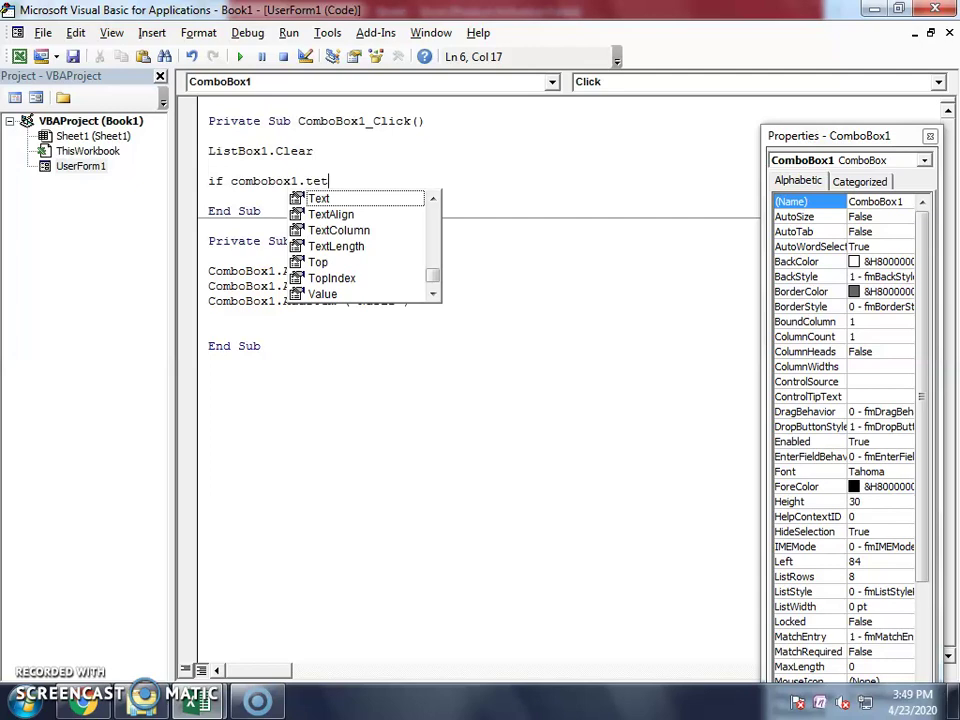
text(="Arshad")
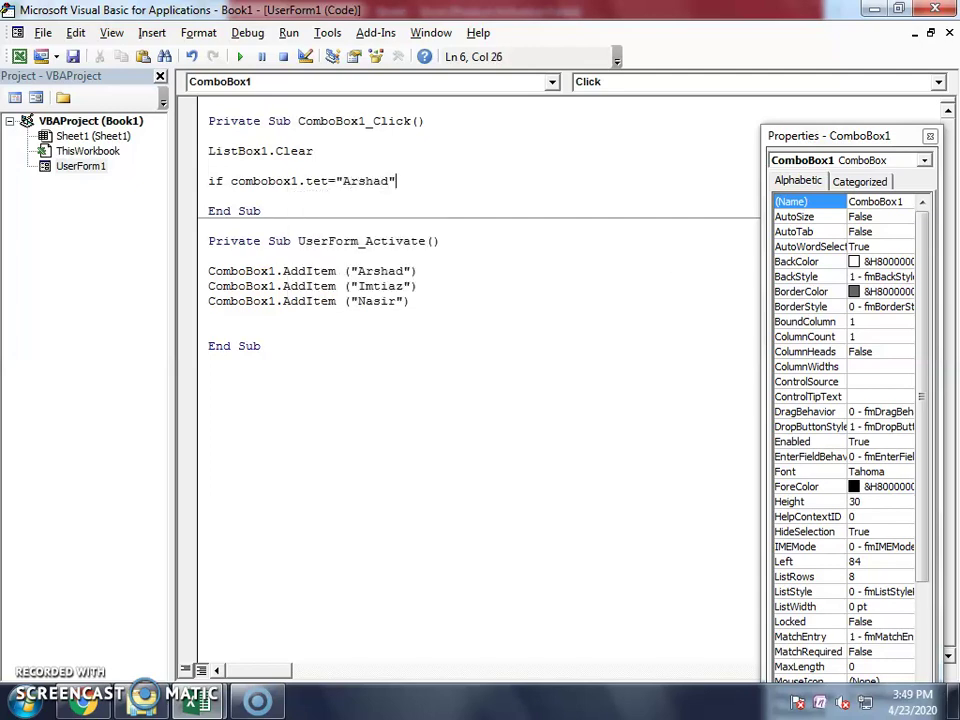
text( then)
key(Left)
key(Left)
key(Left)
key(Left)
key(Left)
key(Left)
key(Left)
text(x)
key(Right)
key(Right)
key(Right)
key(Right)
key(Right)
key(Right)
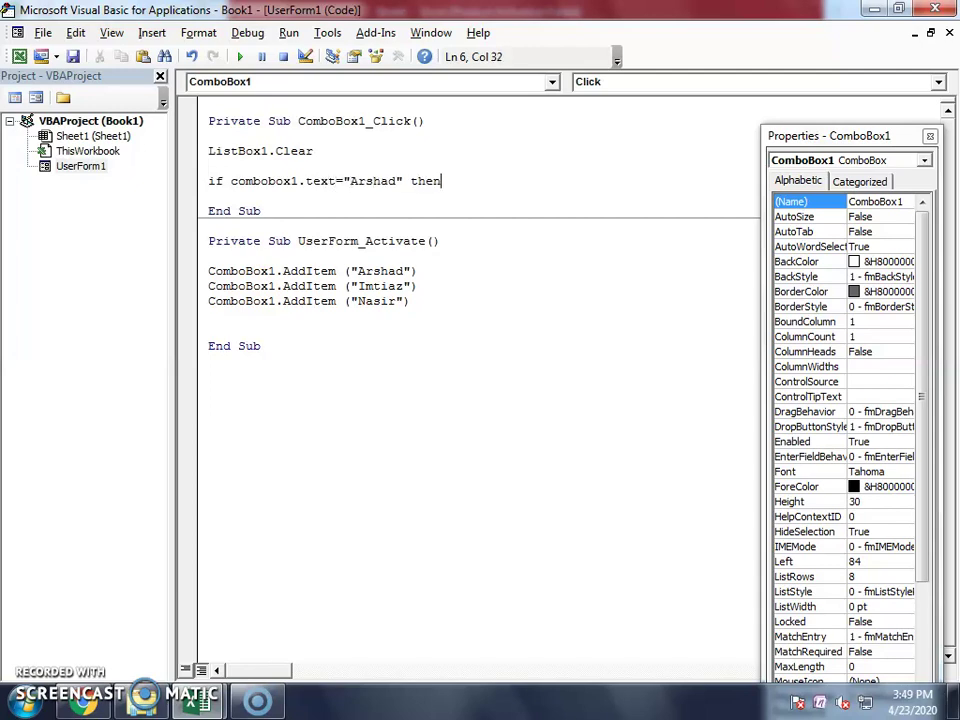
key(Return)
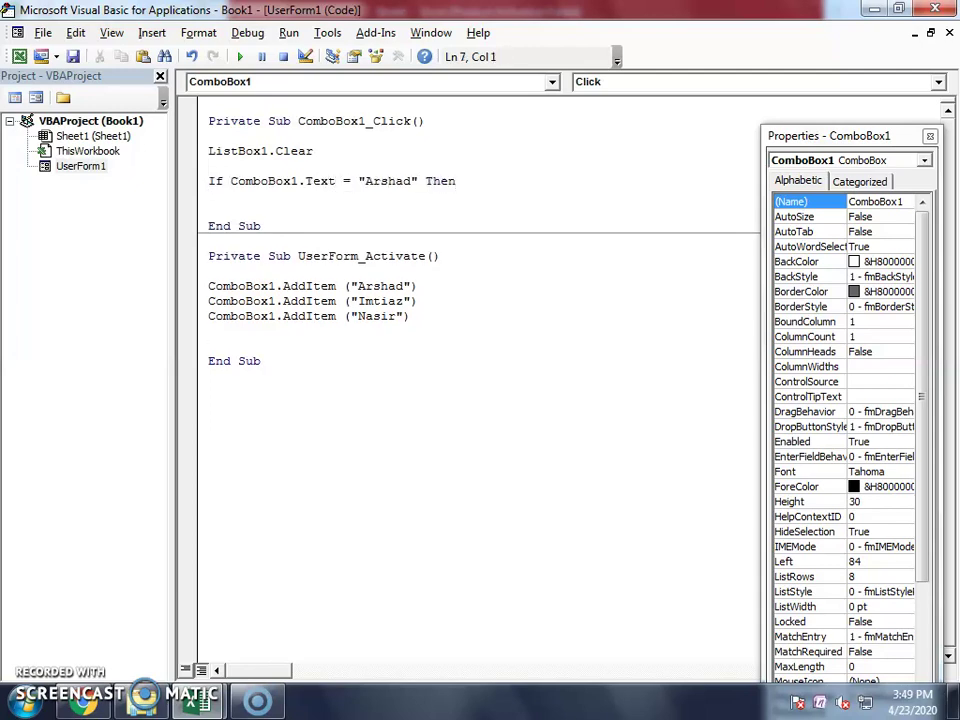
Step: Add ListBox1.AddItem ("Basic Salary: 10,000") inside the If and select that line
key(Return)
text(lis)
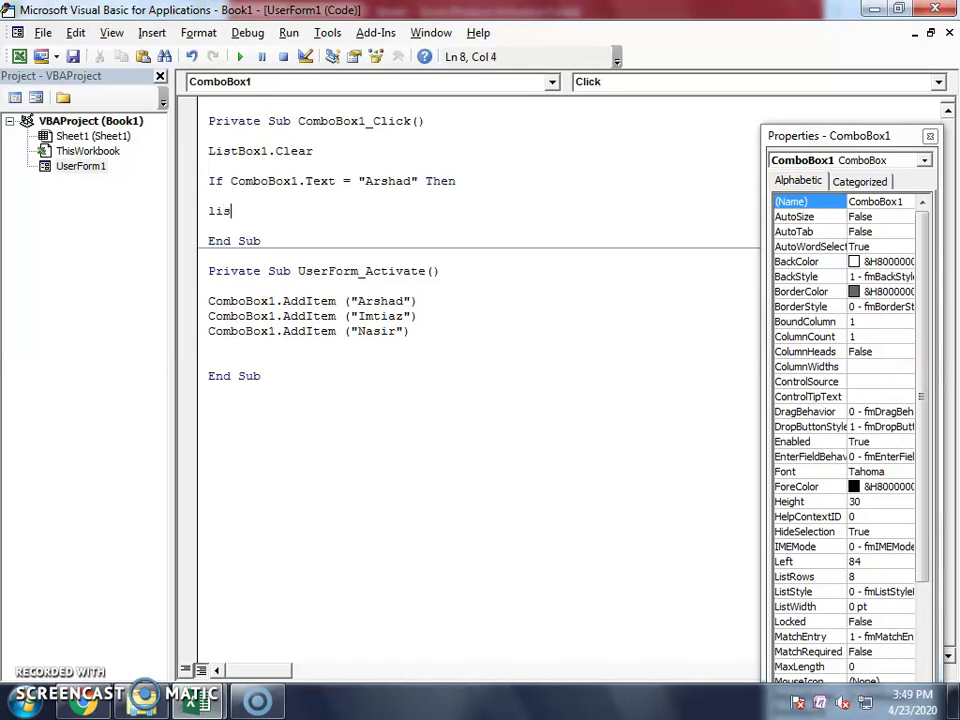
text(tbox1.)
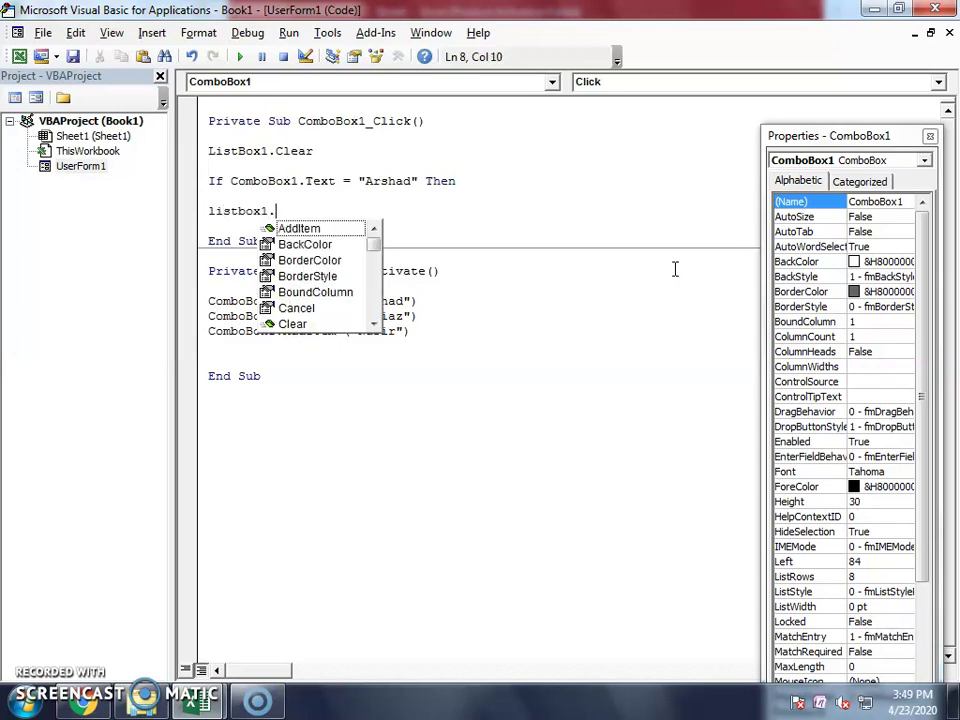
text(additem)
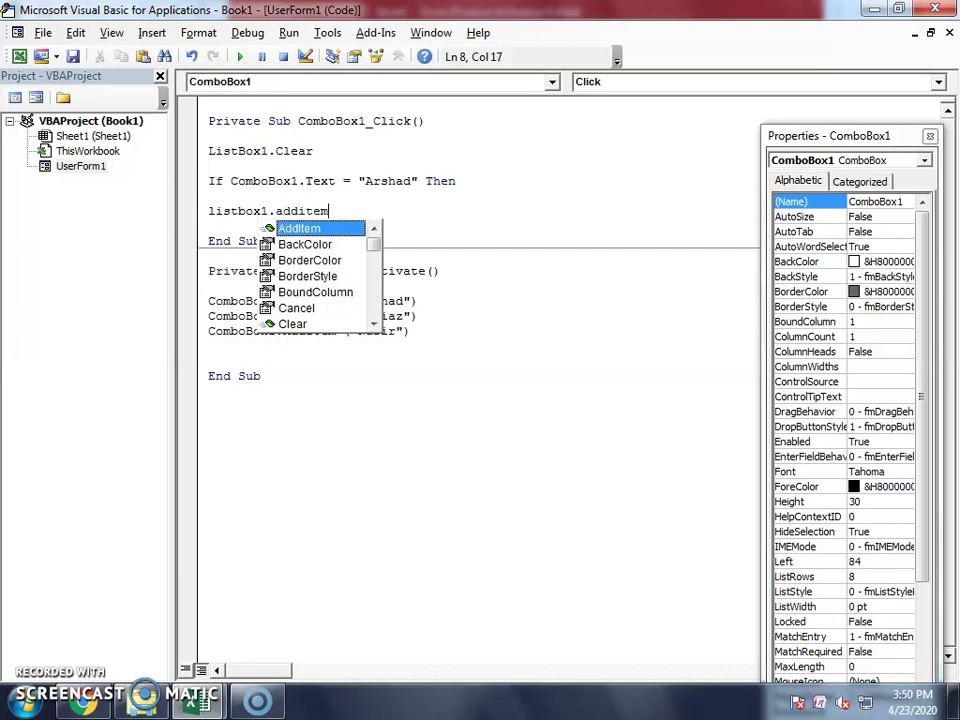
text(("Basic )
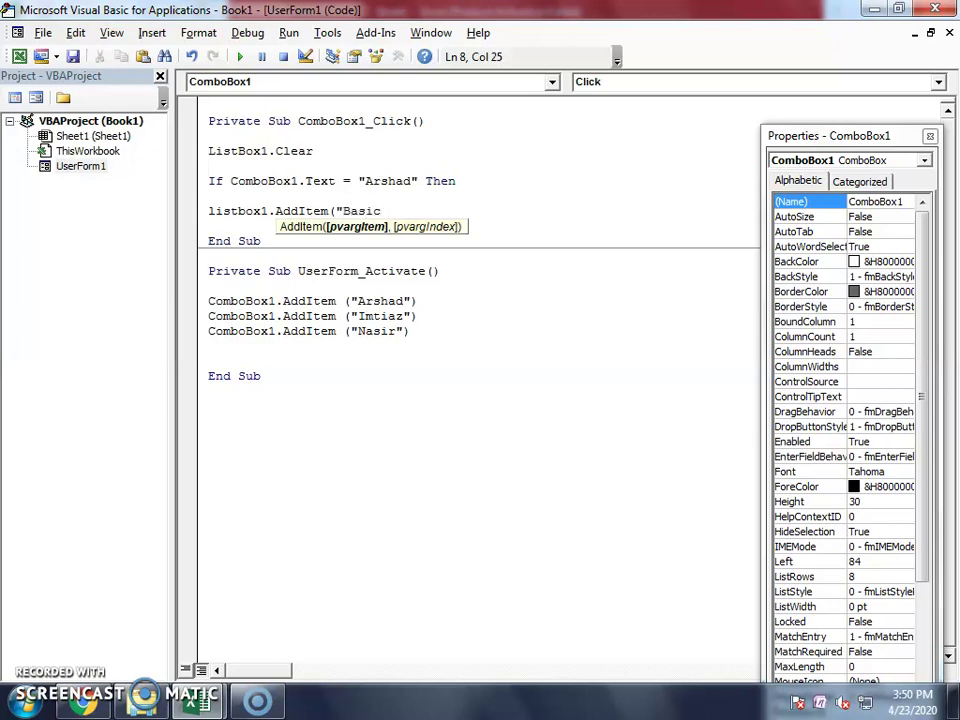
text(Sakld)
key(BackSpace)
key(BackSpace)
key(BackSpace)
text(lary)
text(:     )
text(100)
key(BackSpace)
text(,000)"))
key(Return)
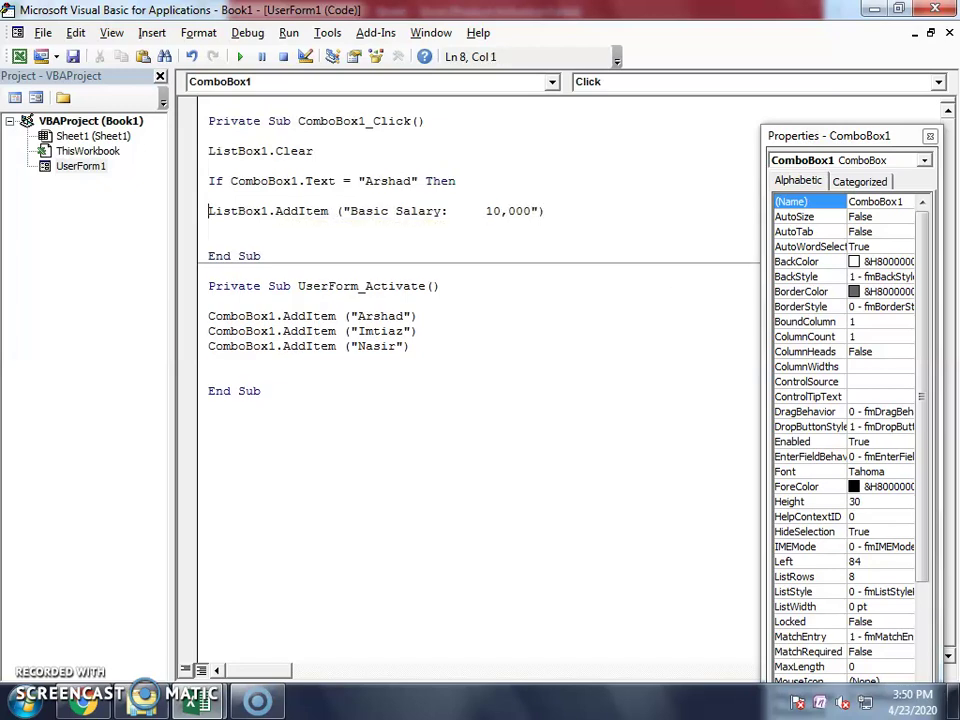
key(shift+End)
key(ctrl+c)
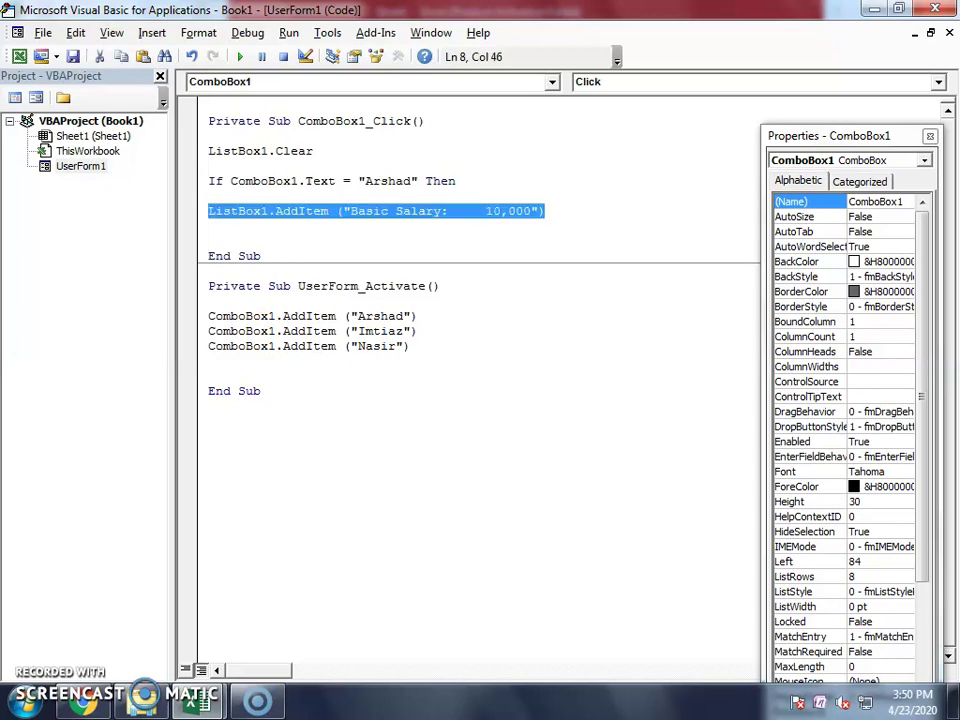
Step: Paste three copies of the Basic Salary AddItem line below it
click(209, 226)
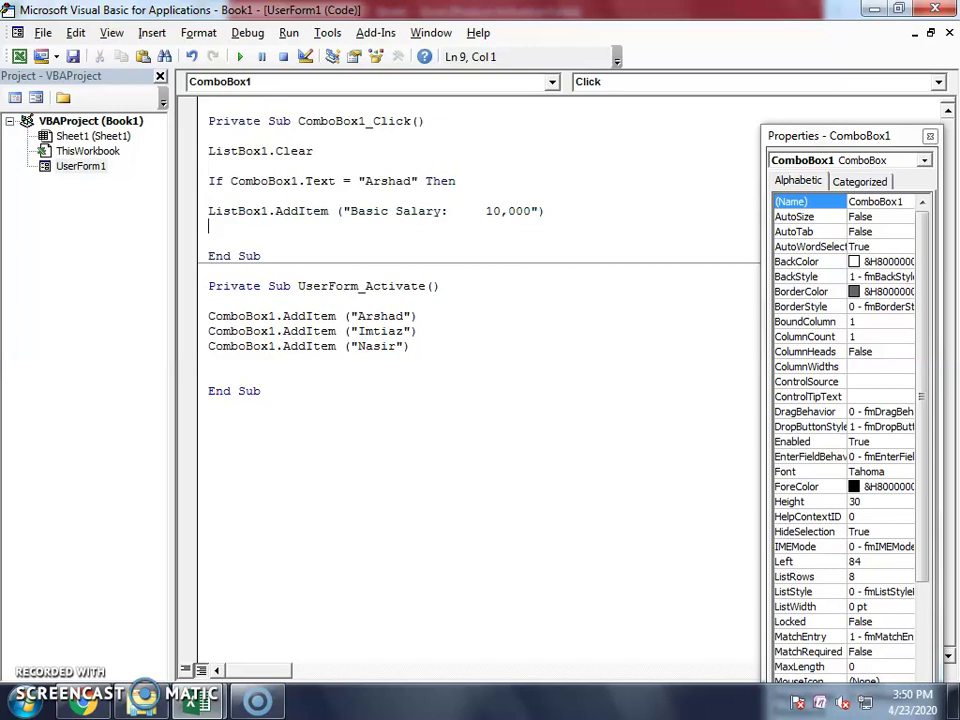
key(ctrl+v)
key(Return)
key(ctrl+v)
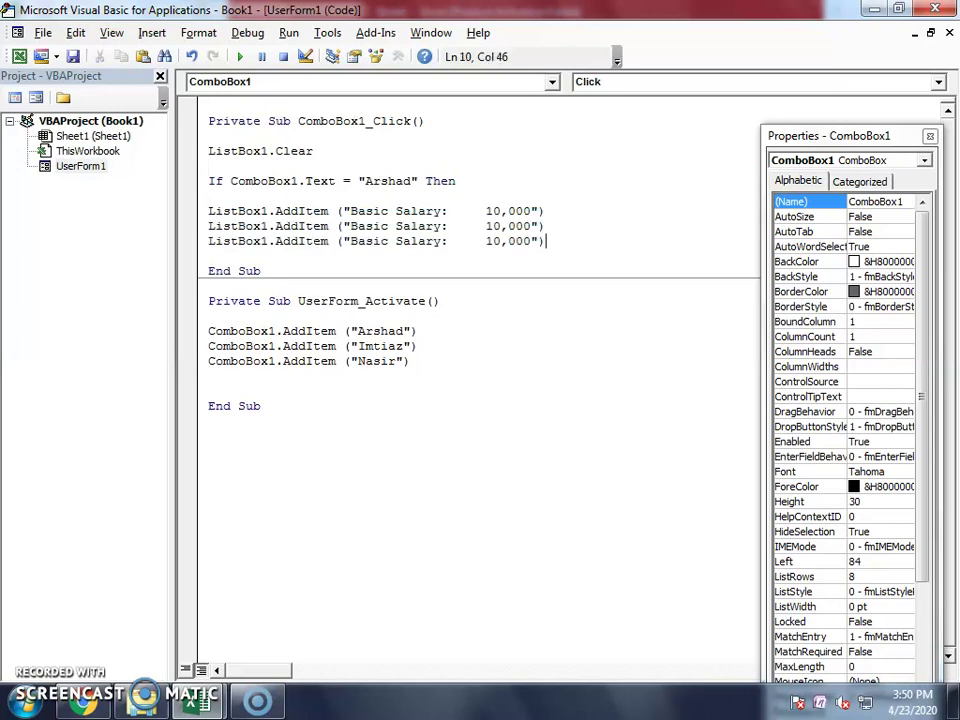
key(Return)
key(ctrl+v)
key(Return)
Step: Turn the second copy into a Contact.No entry with the person's phone number
key(Up)
key(Up)
key(Up)
key(Right)
key(Right)
key(Right)
key(Right)
key(Right)
key(Right)
key(Right)
key(Right)
key(Right)
key(Right)
key(BackSpace)
key(BackSpace)
key(BackSpace)
key(BackSpace)
key(BackSpace)
key(BackSpace)
key(BackSpace)
key(BackSpace)
key(BackSpace)
key(BackSpace)
key(BackSpace)
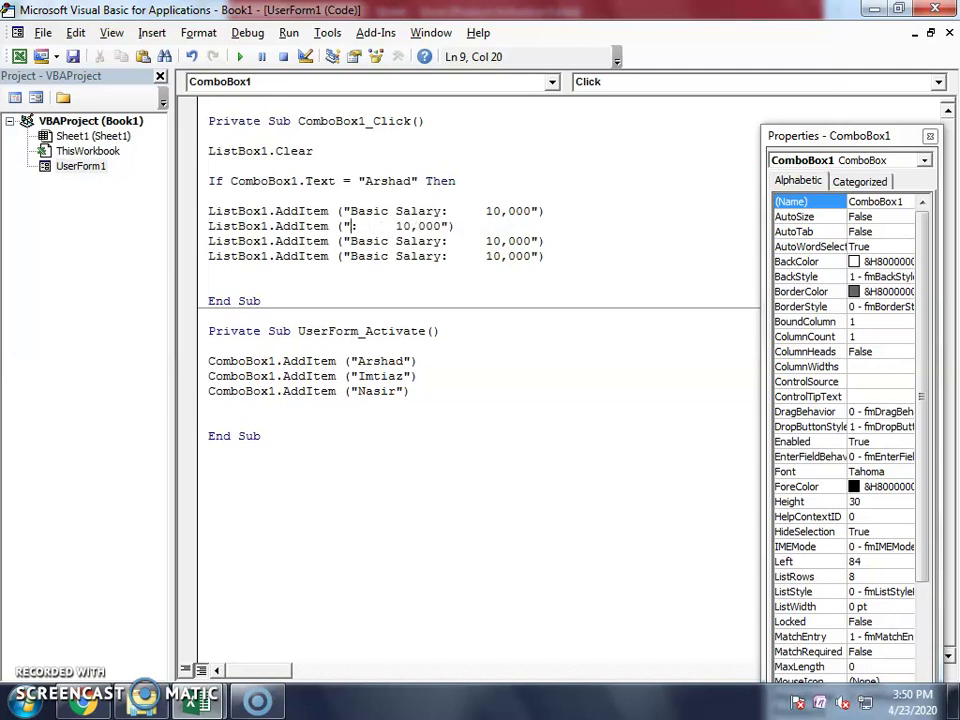
text(Contact)
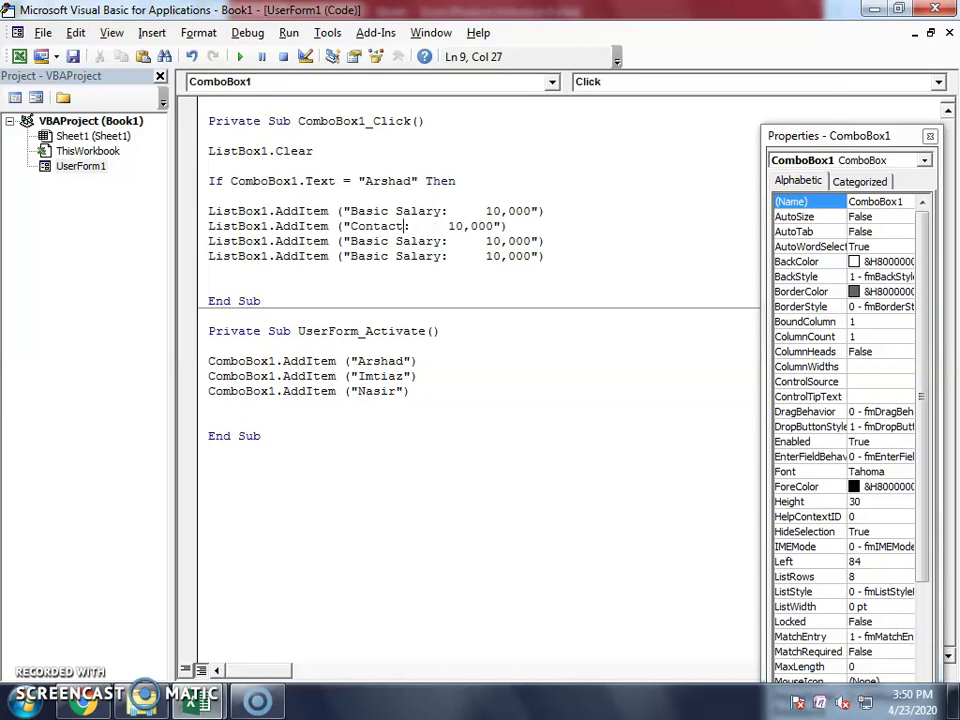
text(,)
key(BackSpace)
text(.)
text(No)
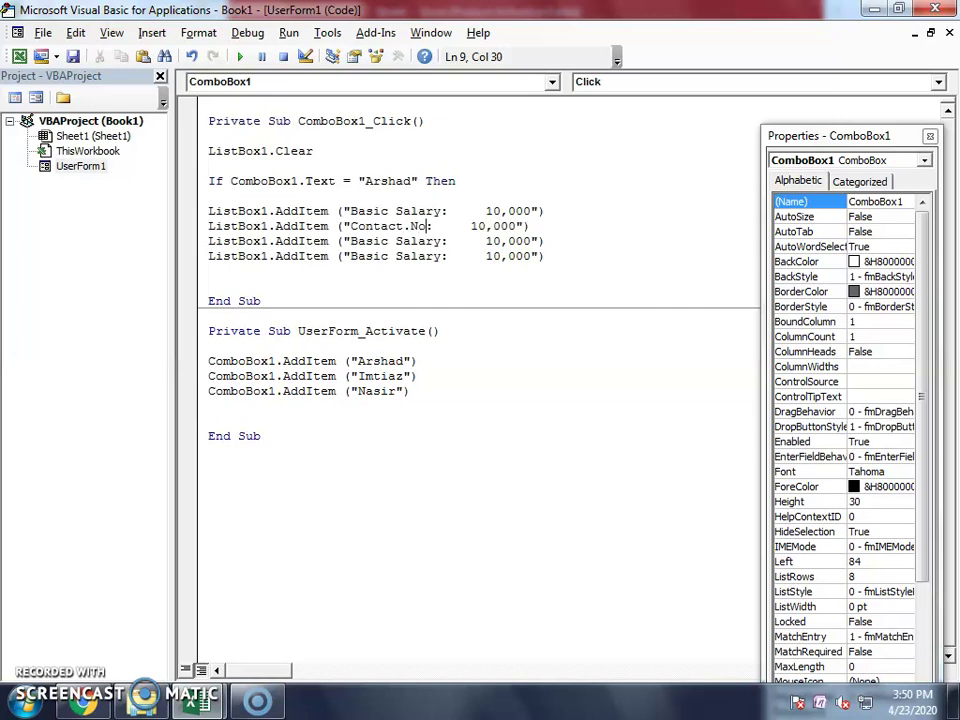
key(Right)
key(Right)
key(Right)
key(Right)
key(Right)
key(Left)
key(Left)
key(Right)
key(Right)
key(Right)
key(Right)
key(Right)
key(Right)
key(BackSpace)
key(BackSpace)
key(BackSpace)
key(BackSpace)
key(BackSpace)
text(667686868)
key(Down)
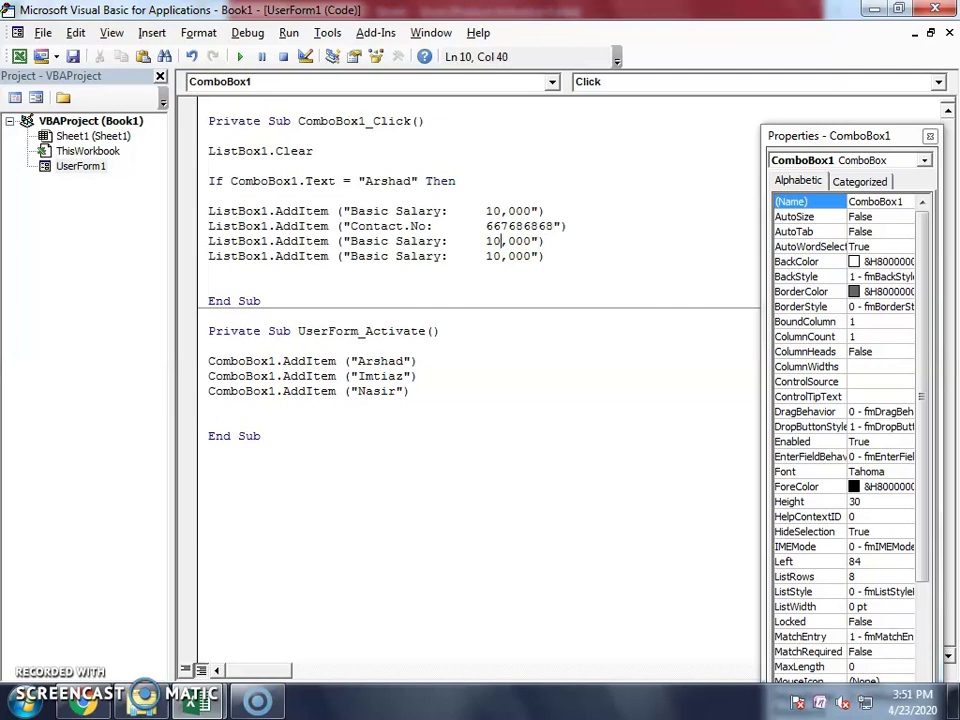
Step: Turn the third copy into an Address entry with the person's address
key(BackSpace)
key(BackSpace)
key(BackSpace)
key(BackSpace)
key(BackSpace)
key(BackSpace)
key(BackSpace)
key(BackSpace)
key(BackSpace)
key(BackSpace)
key(BackSpace)
text(Address)
key(Right)
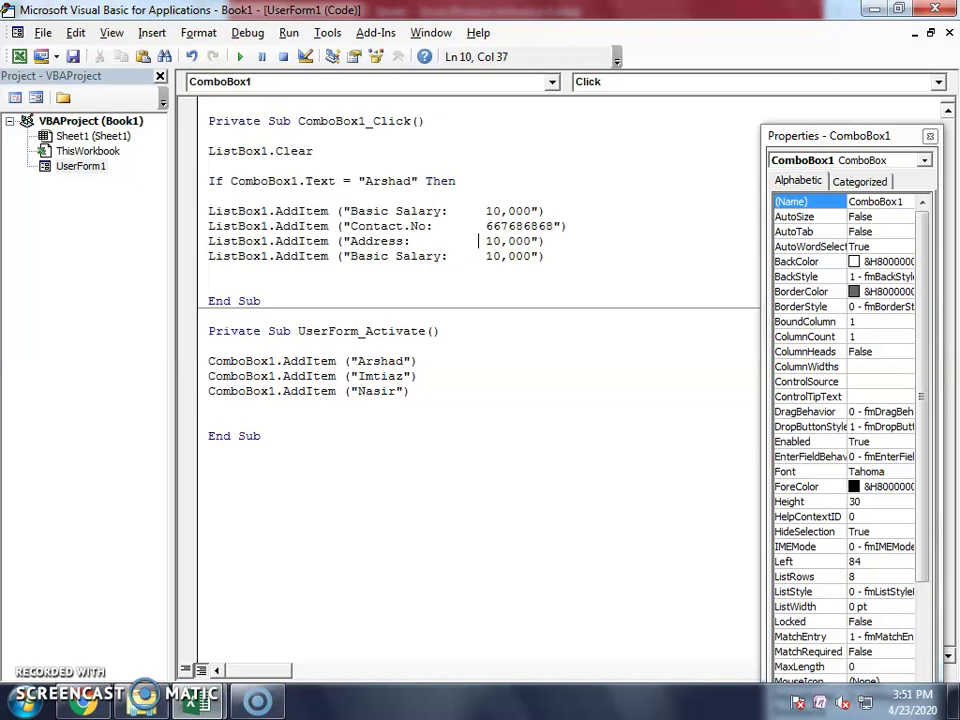
key(Delete)
key(BackSpace)
key(BackSpace)
key(BackSpace)
key(BackSpace)
text(Gulsj)
Step: Change the last copy to "Designation: Manager" and close the block with End If
key(BackSpace)
text(han)
click(540, 256)
key(BackSpace)
key(BackSpace)
key(BackSpace)
key(BackSpace)
key(BackSpace)
key(BackSpace)
key(BackSpace)
key(BackSpace)
key(BackSpace)
key(BackSpace)
key(BackSpace)
key(BackSpace)
text(Ds)
text(signation)
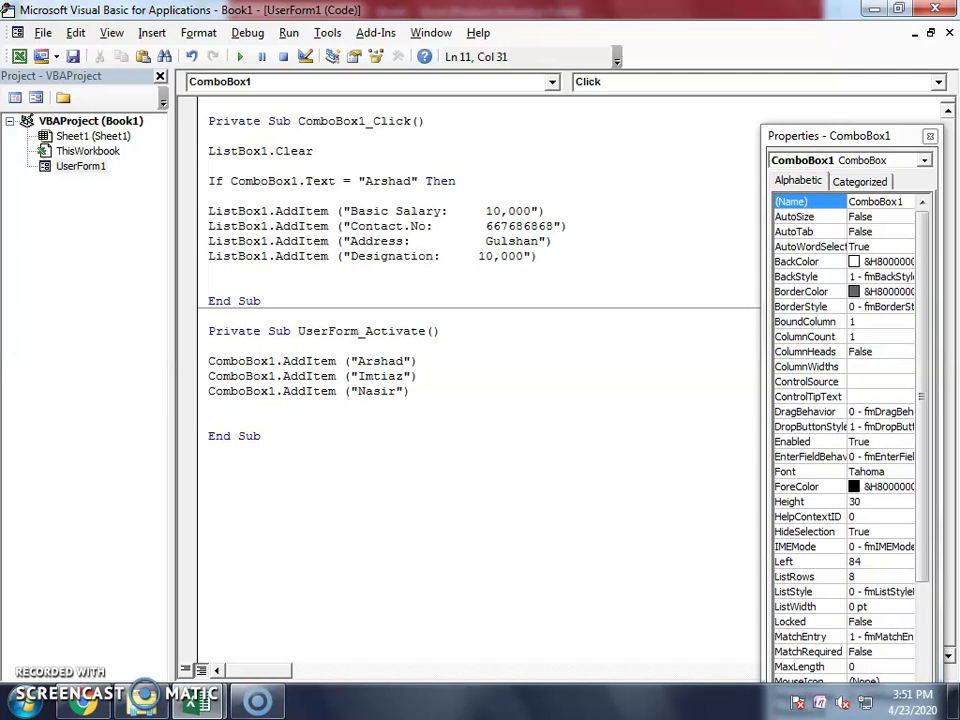
key(Right)
key(Right)
key(Right)
key(Right)
key(Right)
key(Right)
key(Right)
key(Right)
key(BackSpace)
key(BackSpace)
key(BackSpace)
key(BackSpace)
key(BackSpace)
key(BackSpace)
text(Manager)
key(End)
key(Return)
key(Return)
text(end if)
key(Return)
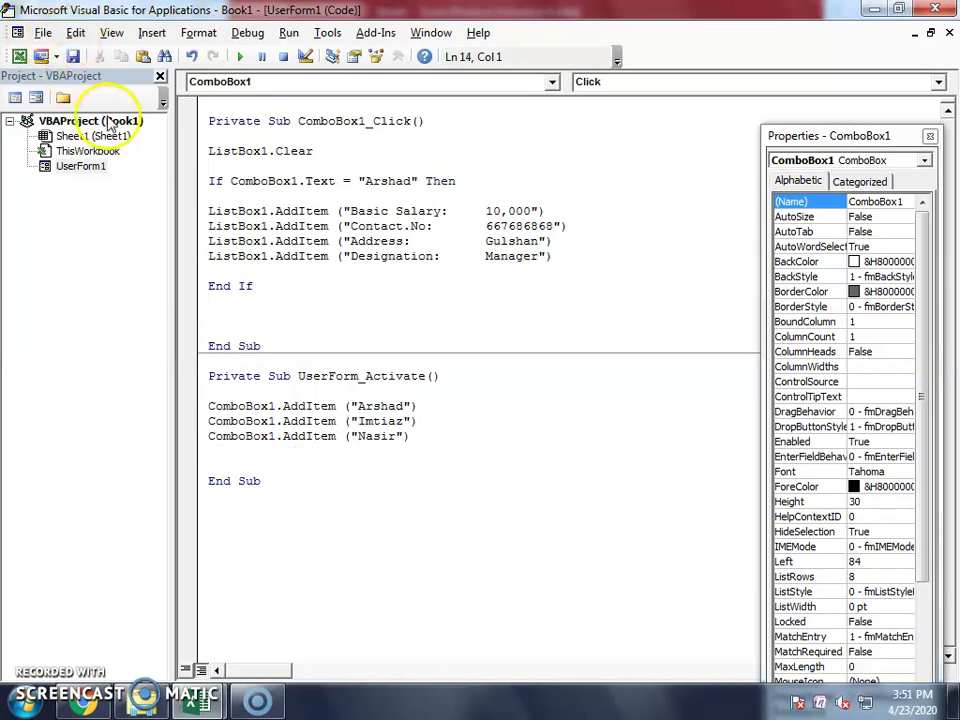
Step: Copy the If…End If block and paste two copies below the original End If
drag(209, 181, 285, 286)
key(ctrl+c)
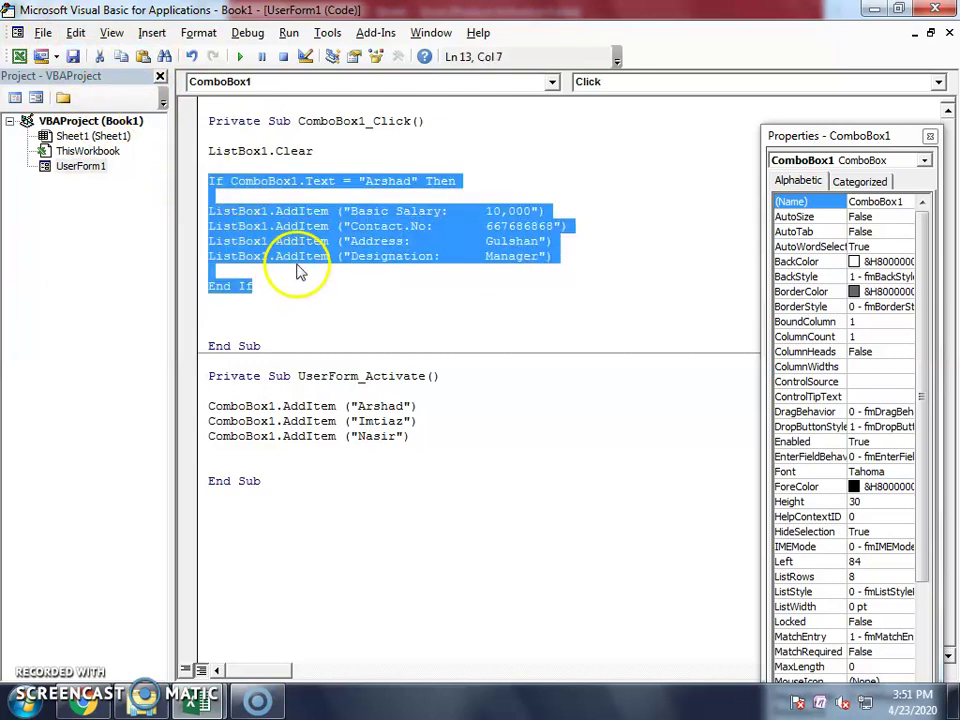
click(227, 322)
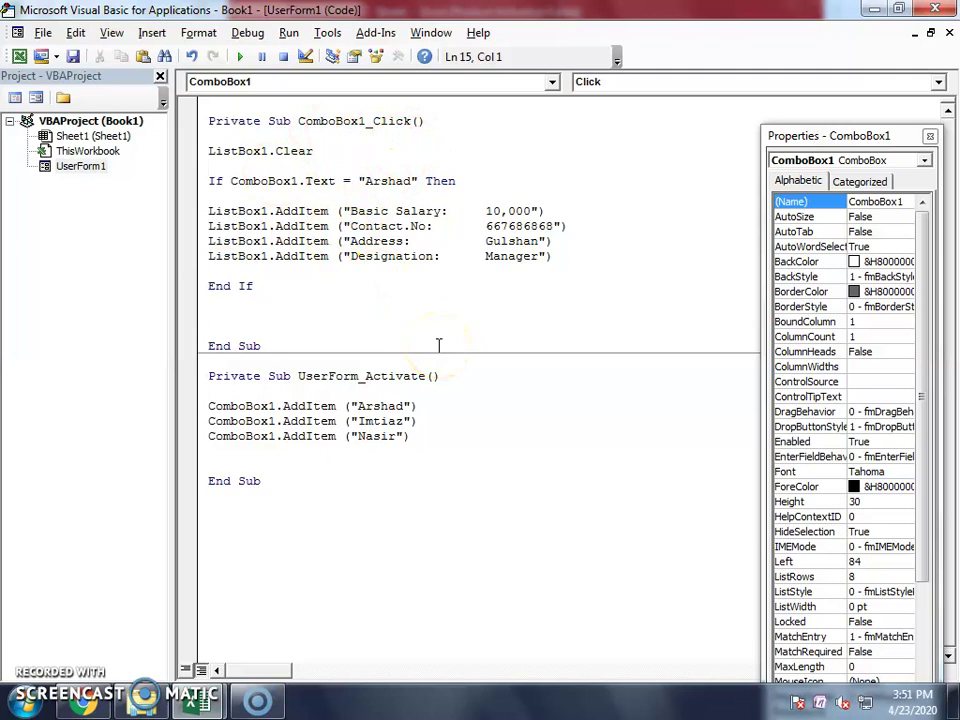
key(ctrl+v)
key(Return)
key(Return)
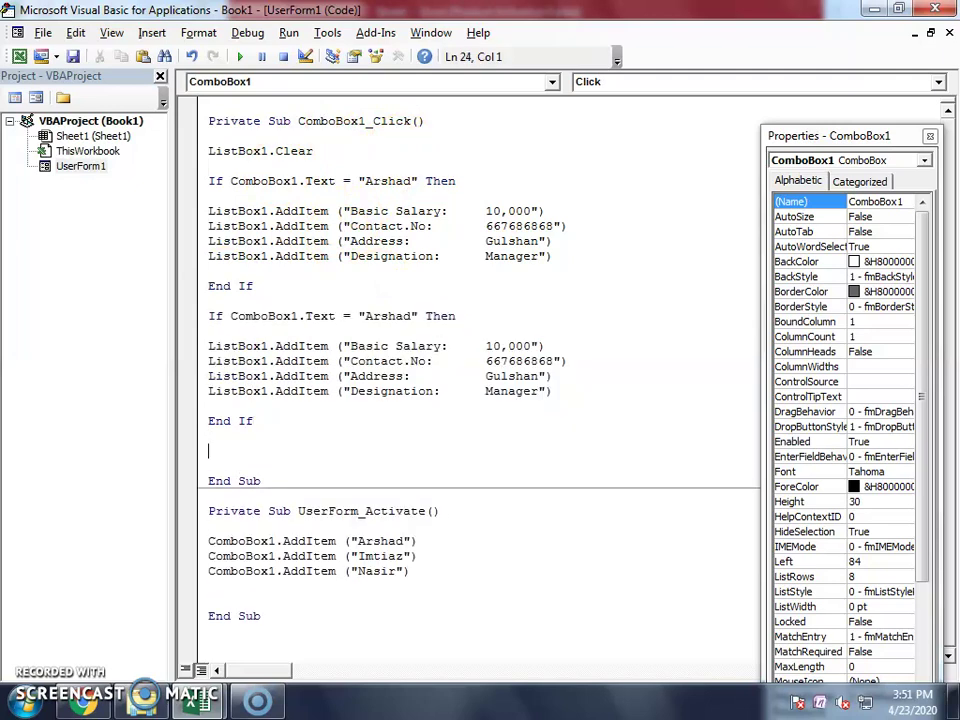
key(ctrl+v)
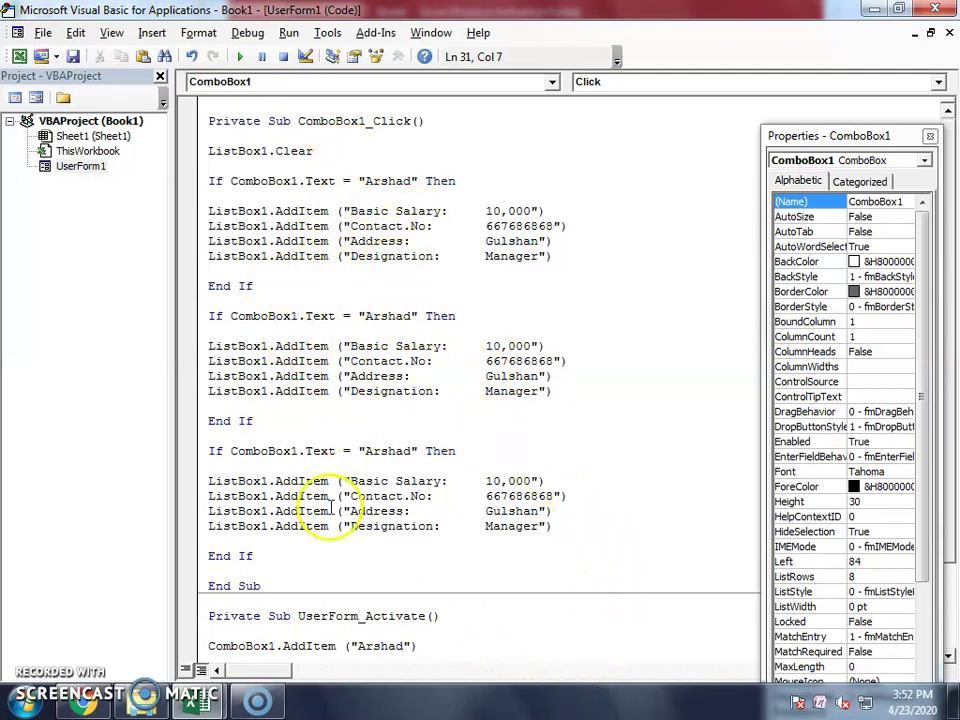
Step: Change the second If block to Imtiaz with salary 20,000, address DHA and designation Admin
click(410, 316)
key(BackSpace)
key(BackSpace)
key(BackSpace)
key(BackSpace)
key(BackSpace)
key(BackSpace)
text(Imtiaz)
click(489, 345)
key(Delete)
text(2)
drag(541, 376, 486, 376)
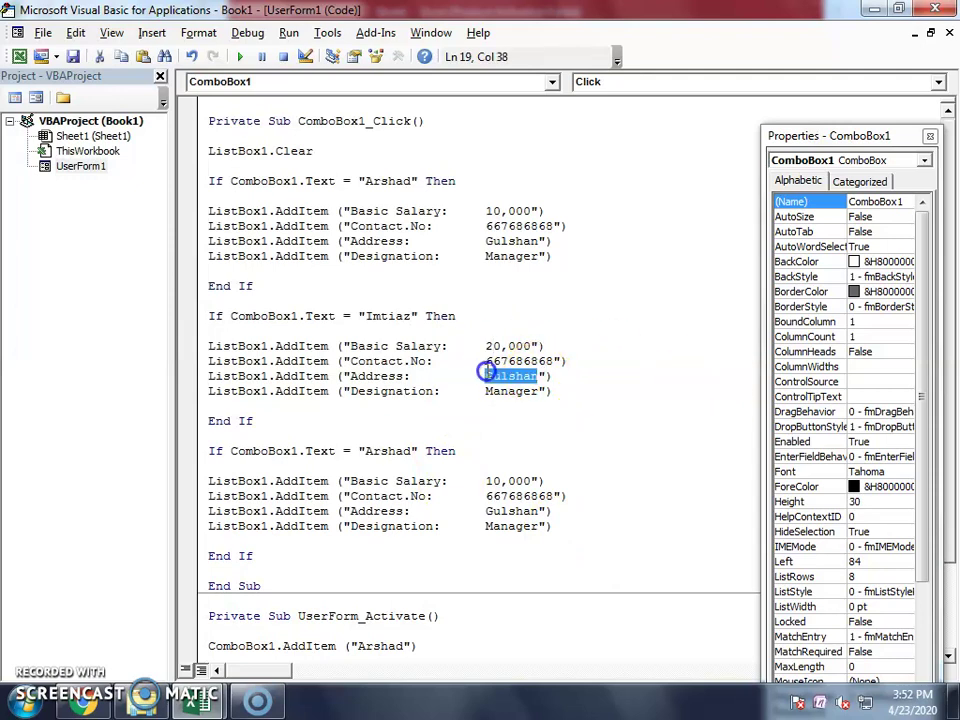
text(Dha)
key(BackSpace)
key(BackSpace)
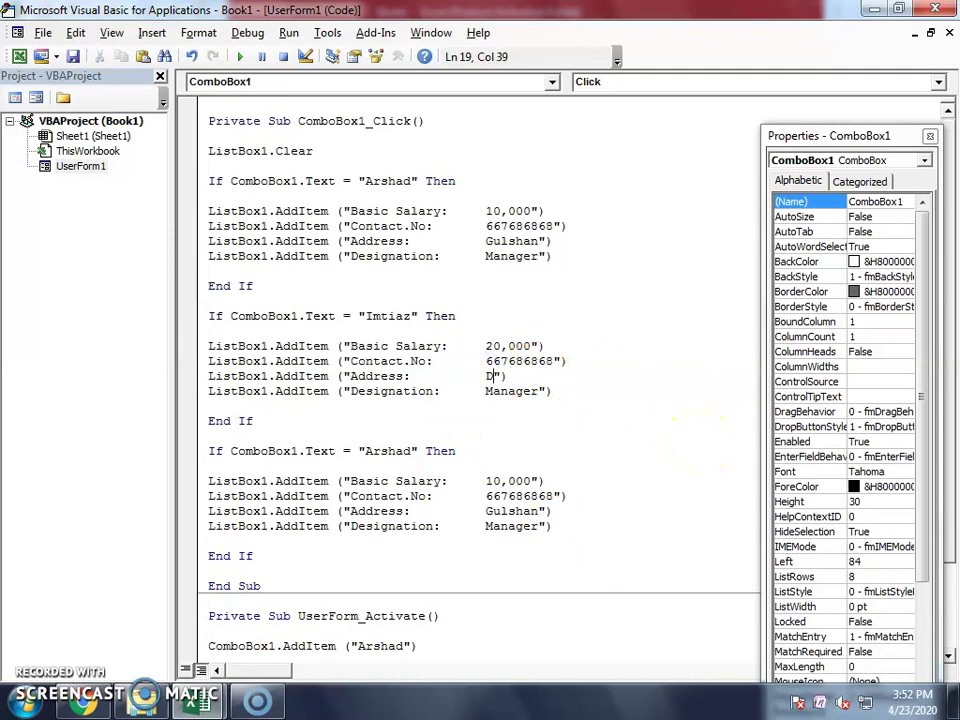
text(HA)
click(533, 391)
drag(537, 391, 489, 397)
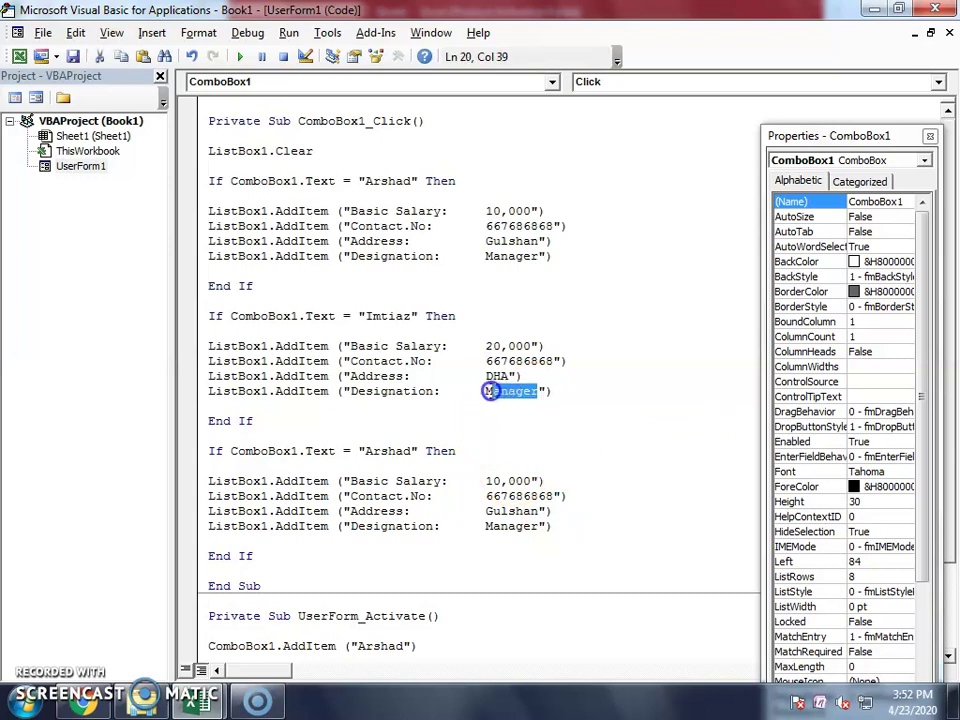
text(AD)
key(BackSpace)
text(dmin)
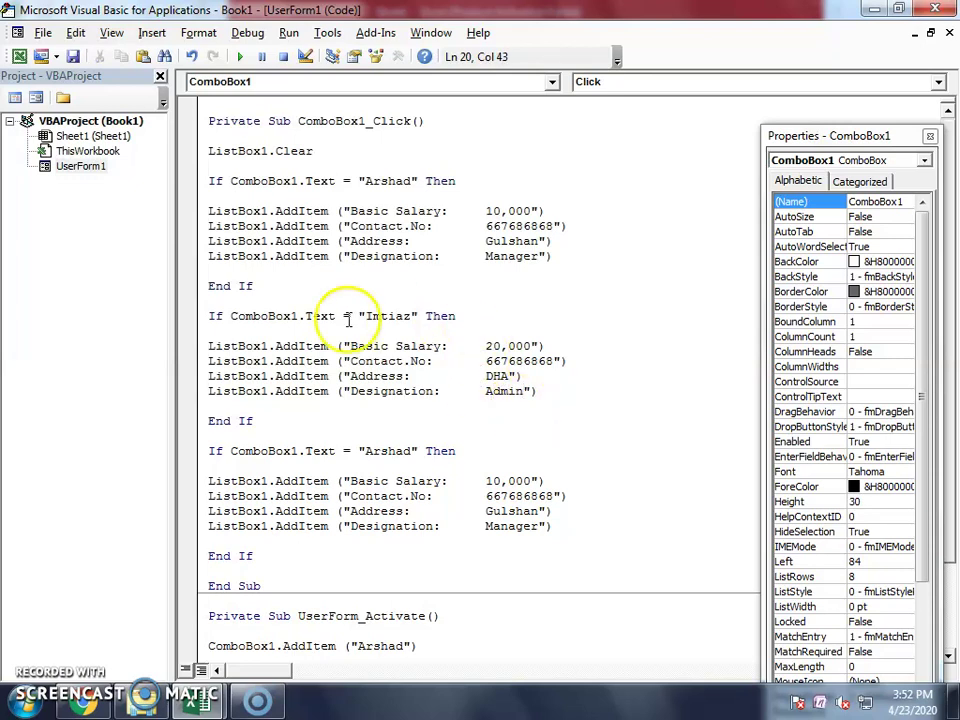
Step: Change the third If block to Nasir with salary 5,000, address Clifton and designation Salesman
click(415, 451)
key(BackSpace)
key(BackSpace)
key(BackSpace)
key(BackSpace)
key(BackSpace)
key(BackSpace)
text(Nasir)
click(492, 481)
key(Right)
key(BackSpace)
key(BackSpace)
text(5)
drag(538, 511, 485, 511)
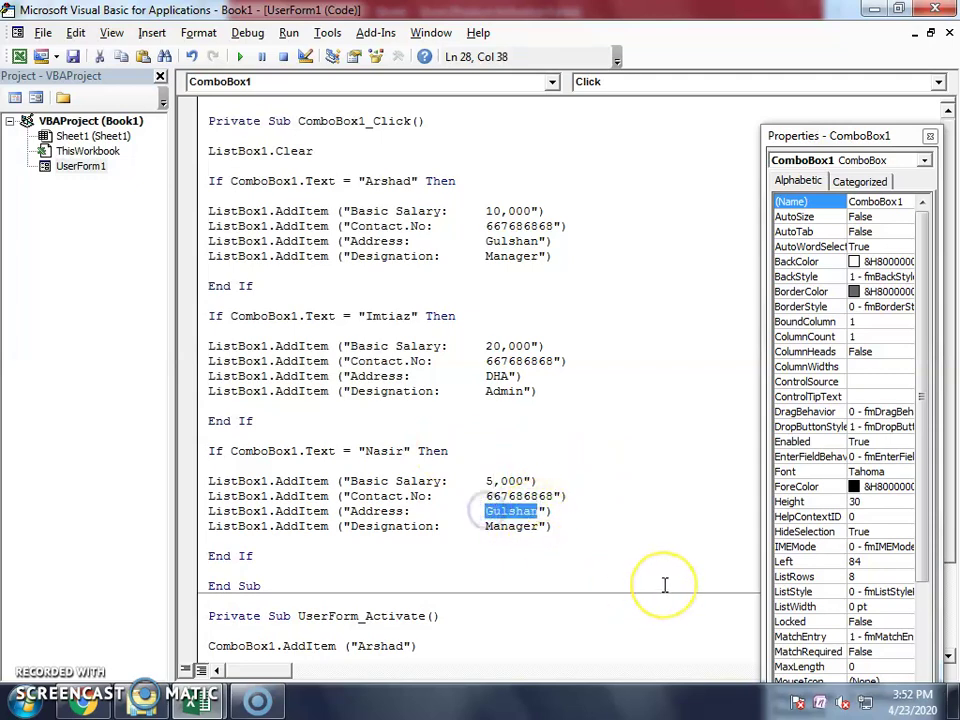
text(Clifton)
click(538, 526)
key(BackSpace)
key(BackSpace)
key(BackSpace)
key(BackSpace)
key(BackSpace)
key(BackSpace)
text(Salesma)
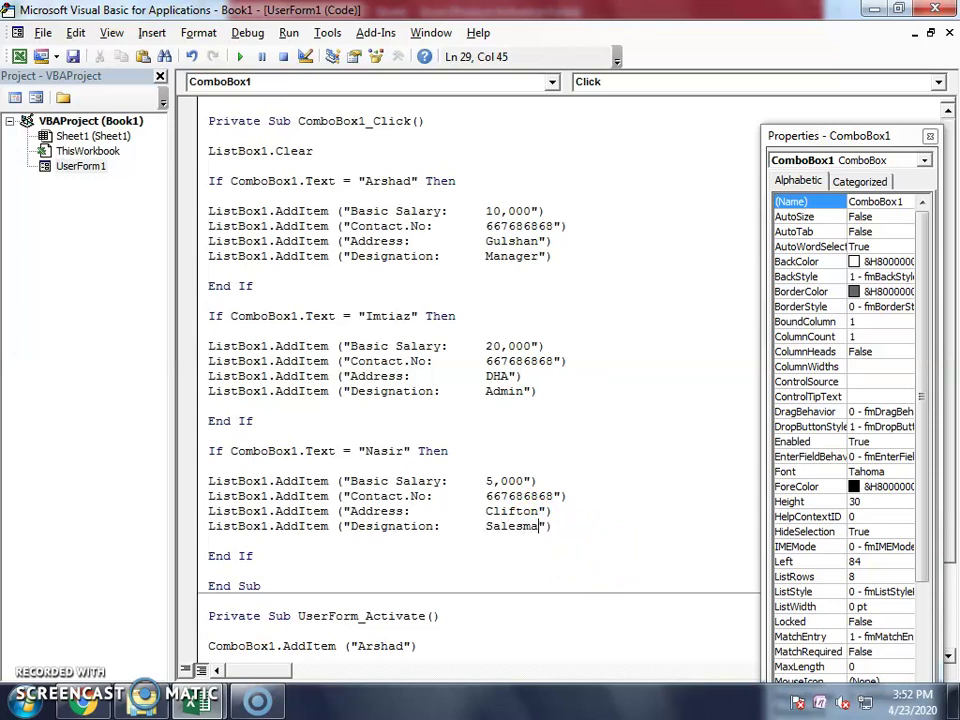
scroll(400, 480, down, 2)
scroll(397, 478, up, 2)
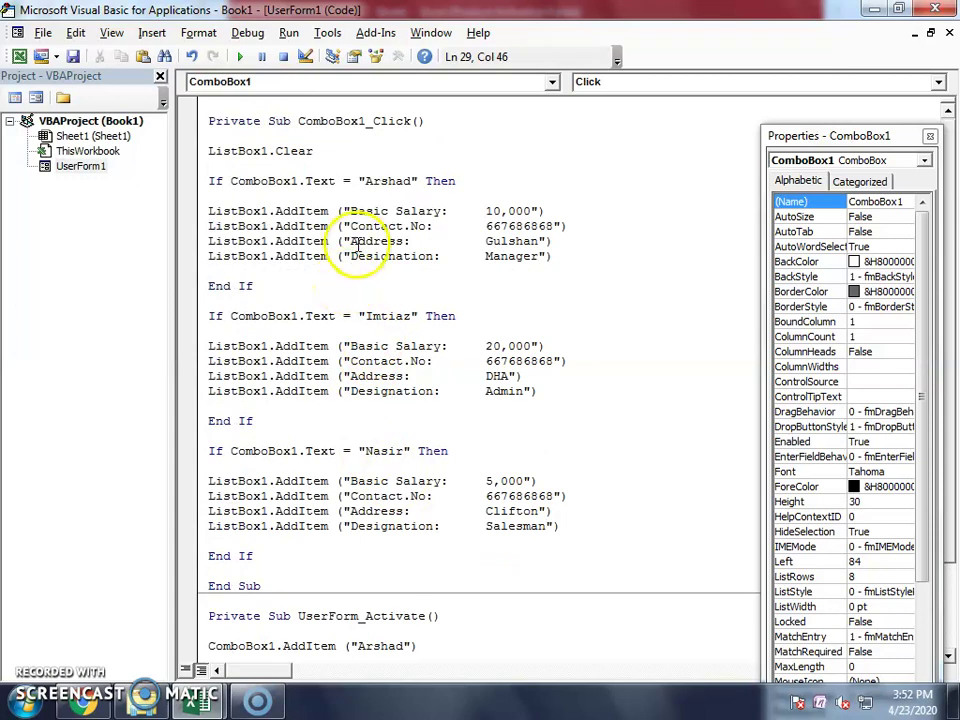
Step: Hide the code window and select UserForm1 so its combo box and list box design shows
right_click(357, 246)
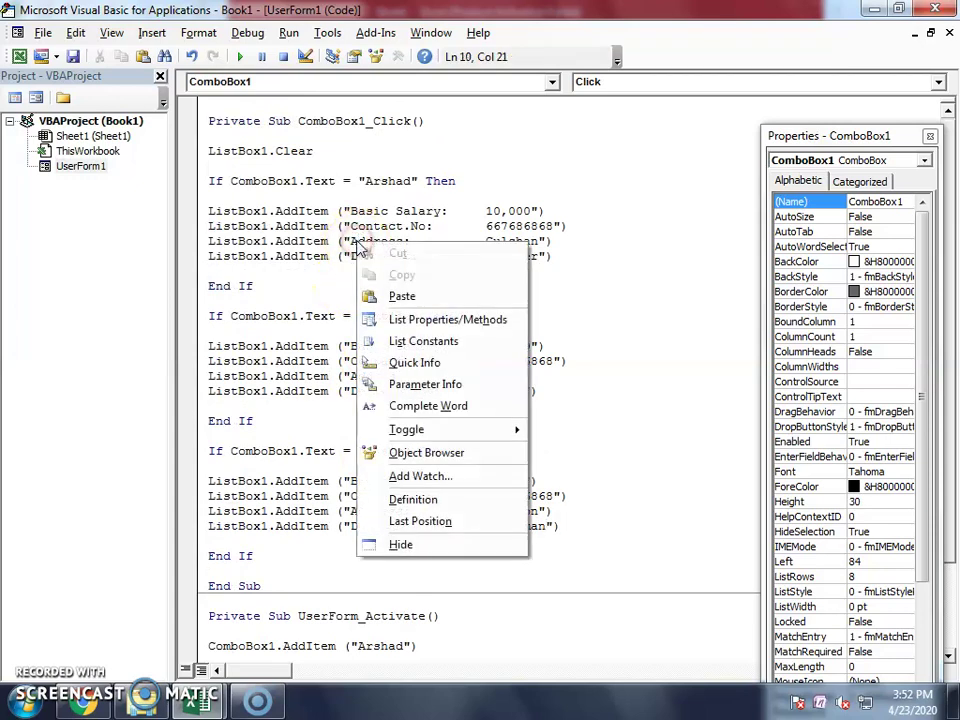
click(448, 546)
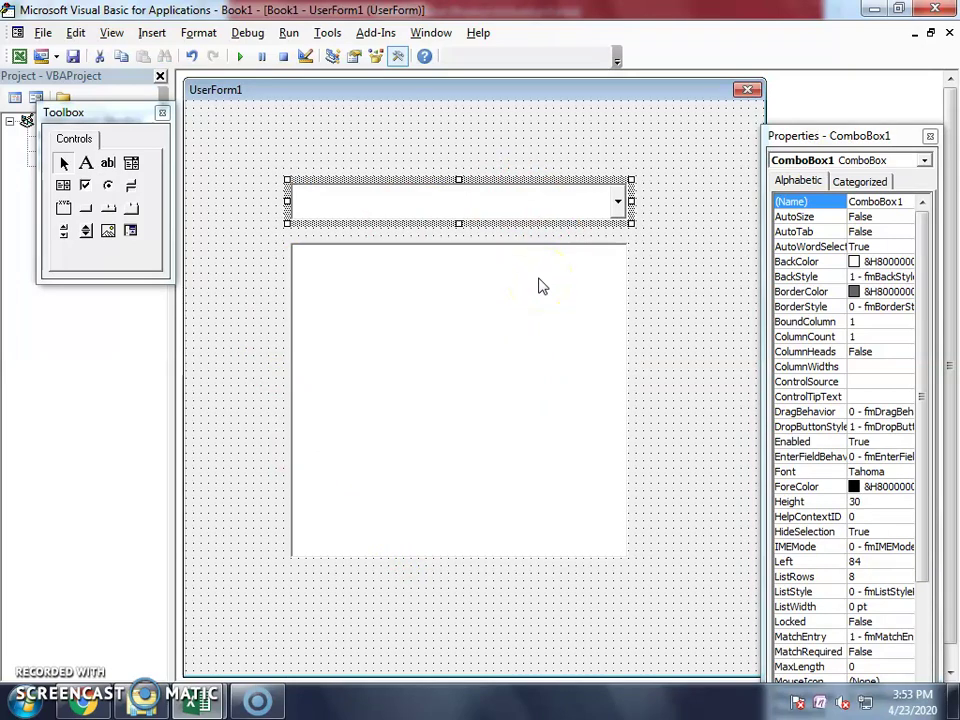
click(293, 35)
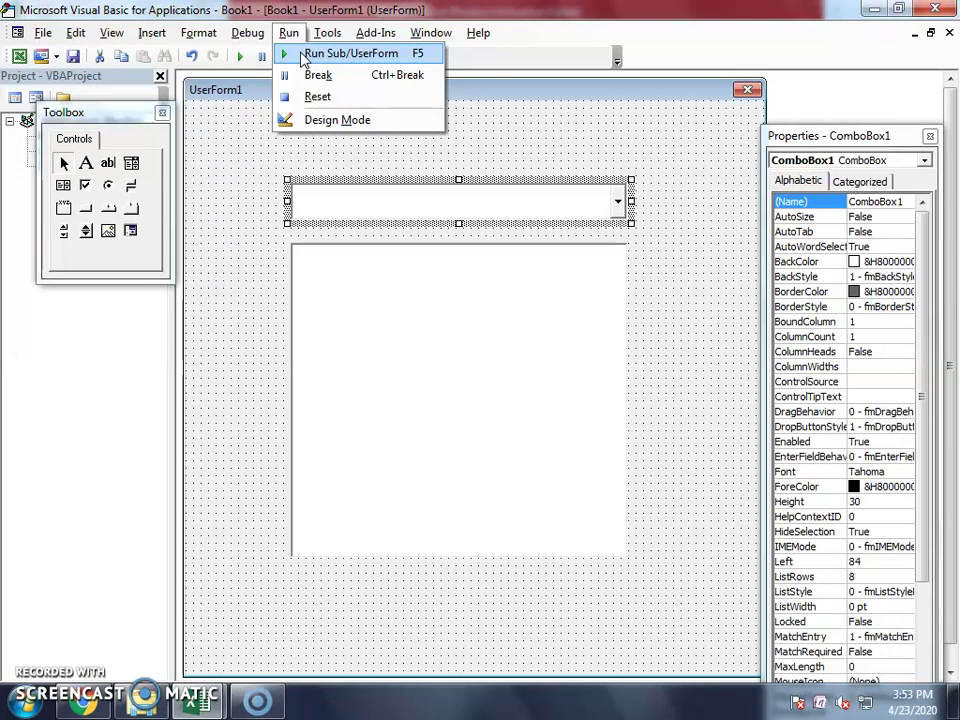
click(208, 250)
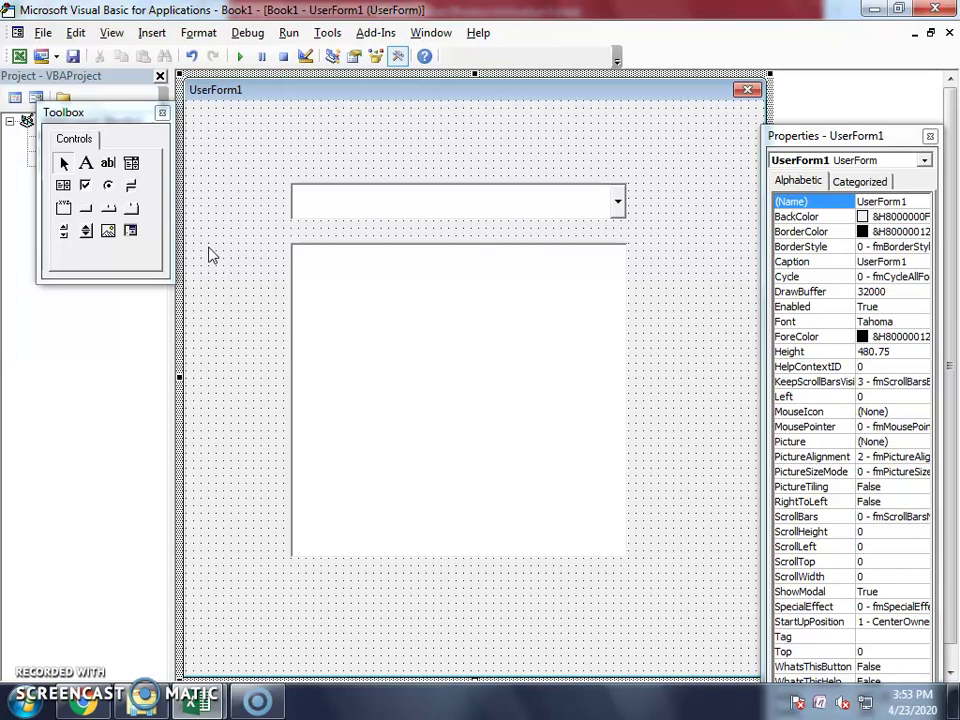
key(F5)
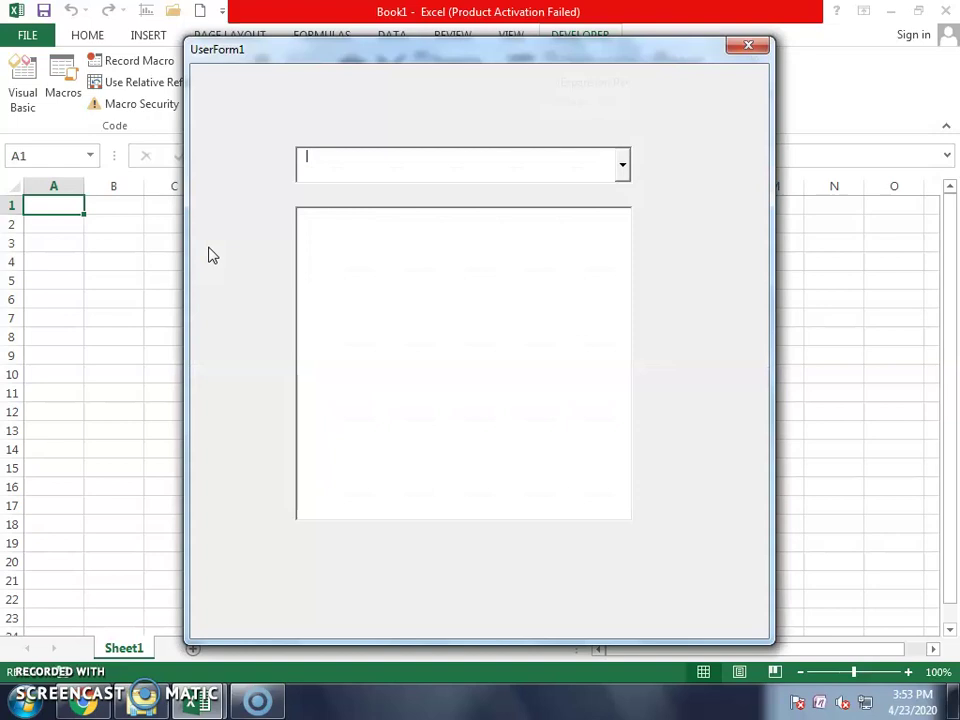
click(621, 172)
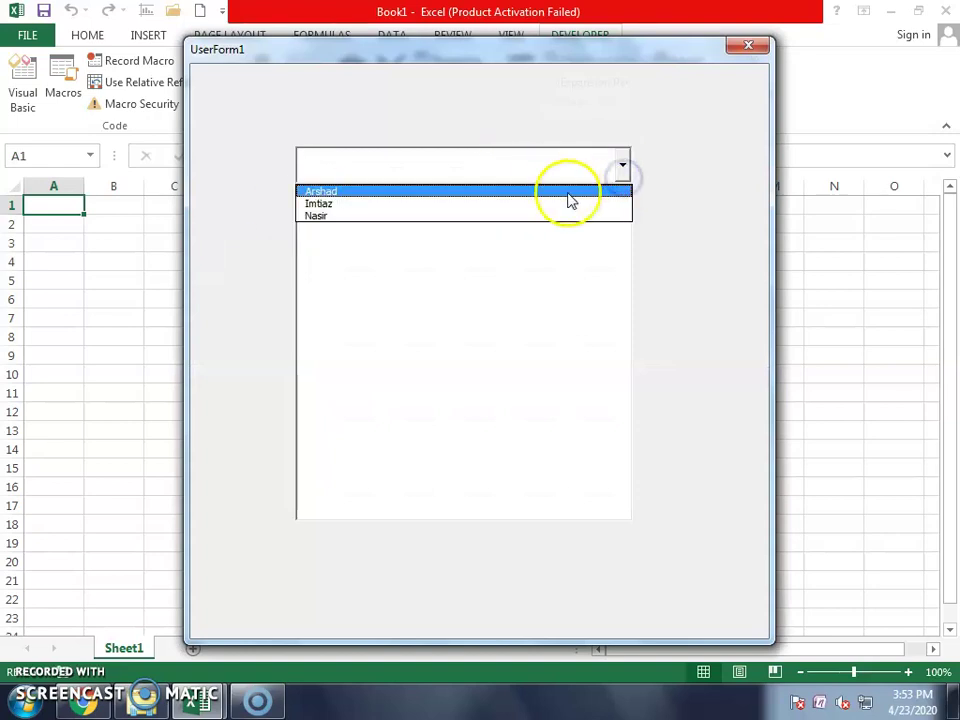
click(544, 193)
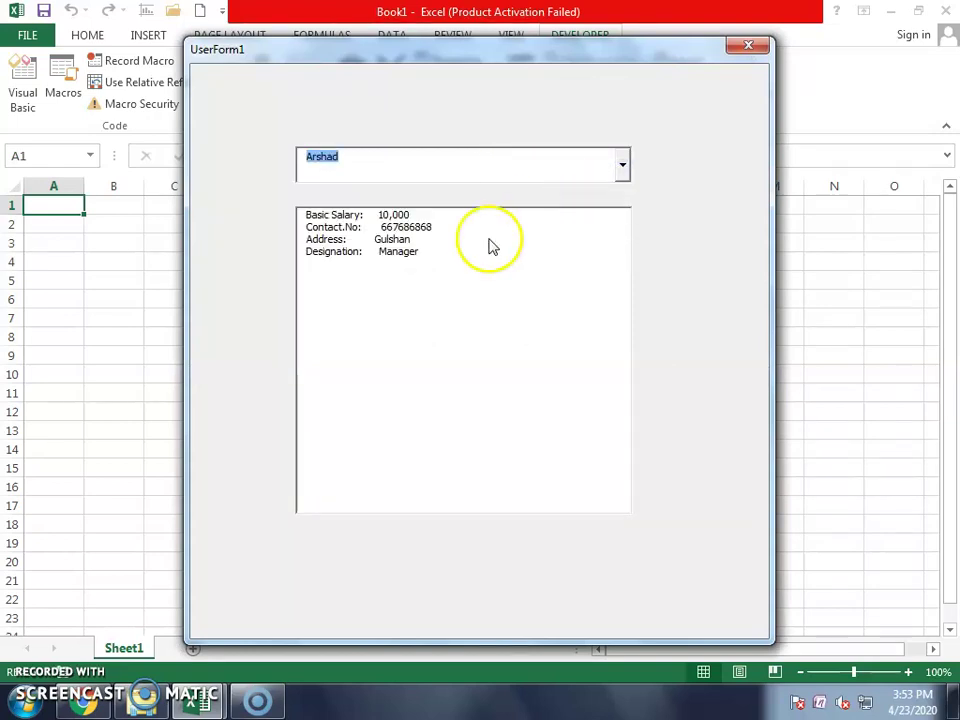
click(621, 168)
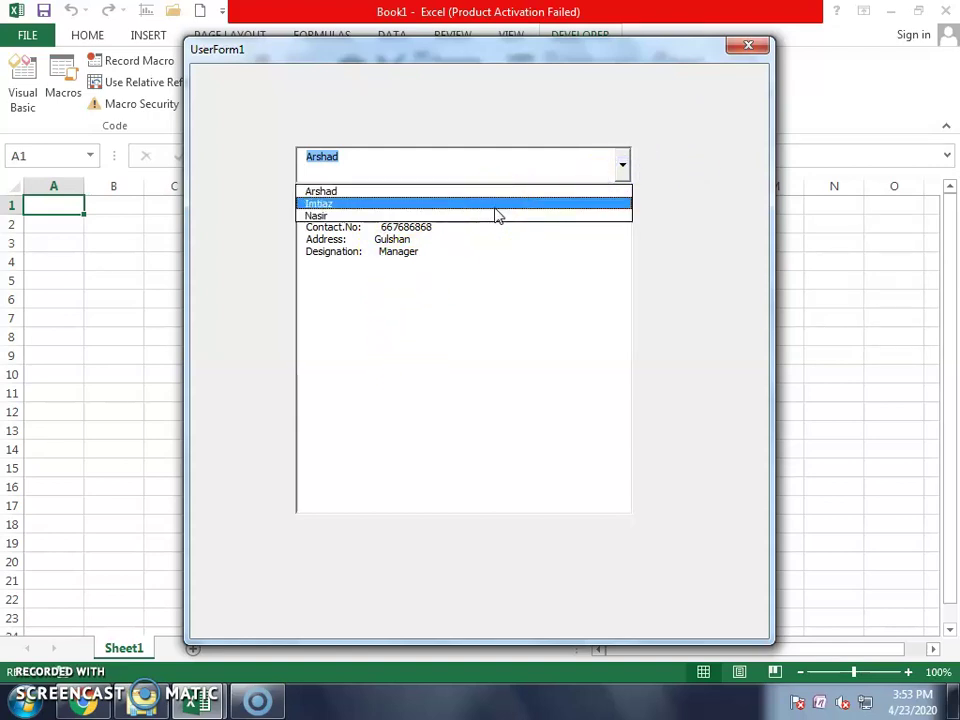
click(494, 205)
click(622, 168)
click(540, 216)
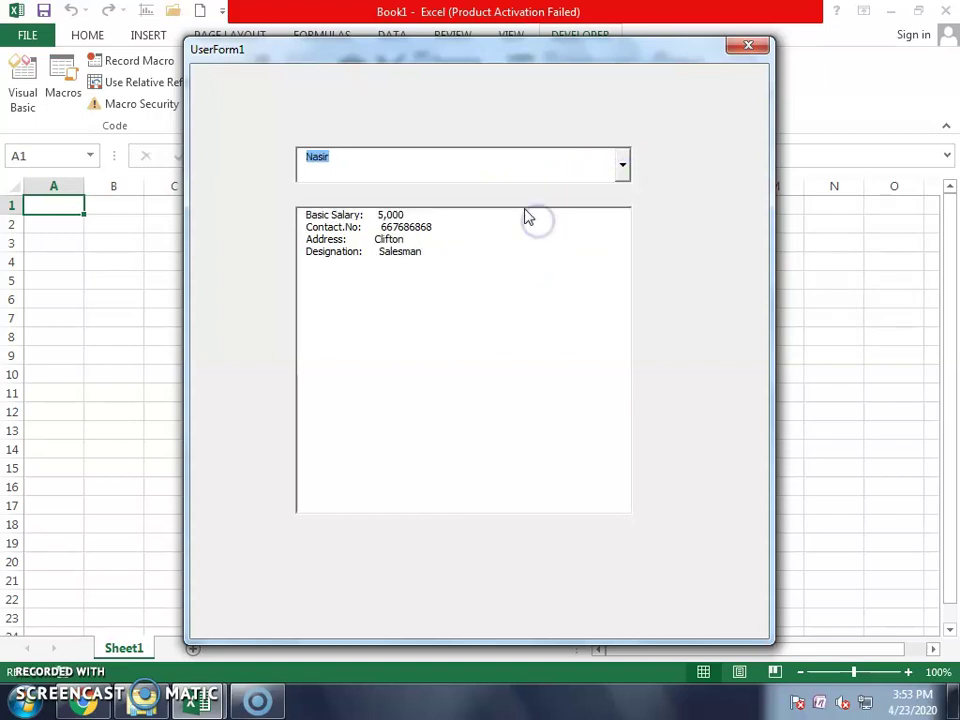
click(621, 167)
click(579, 205)
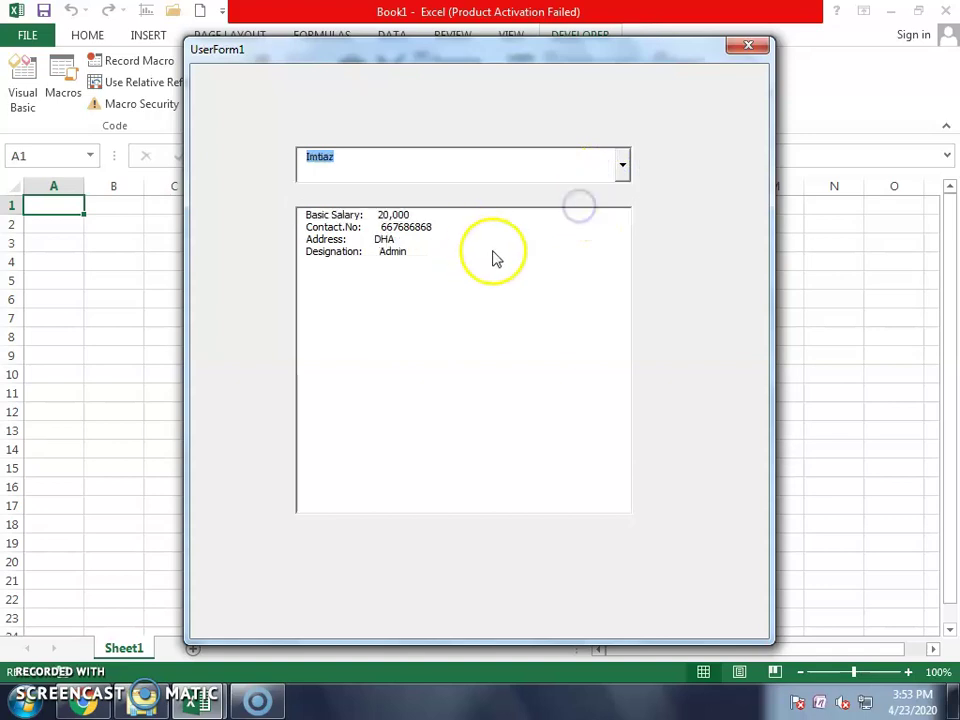
click(748, 46)
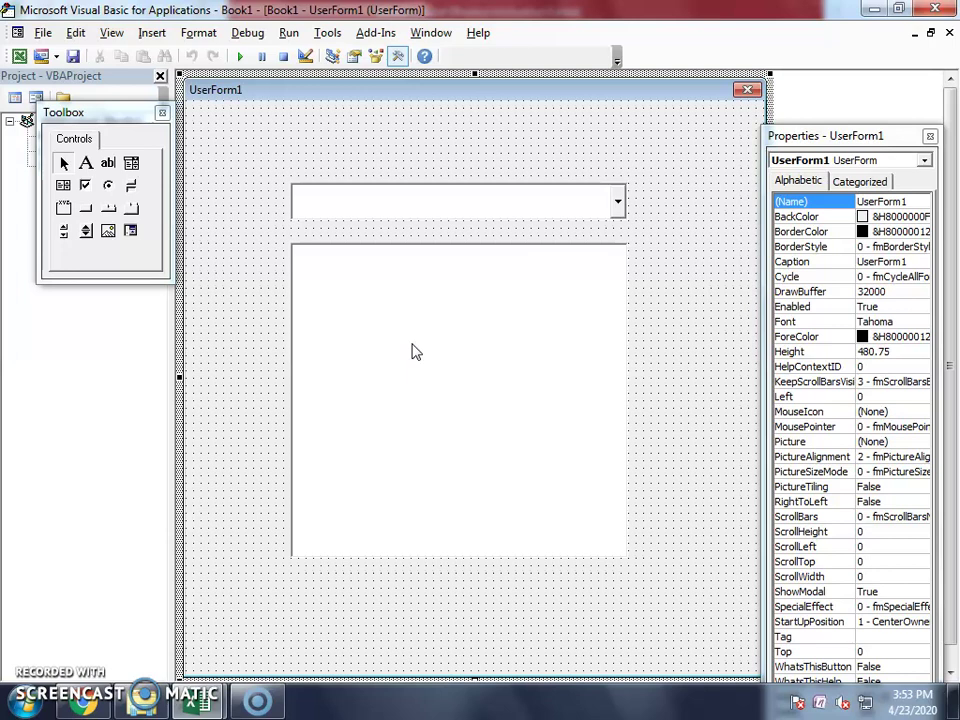
Step: Open UserForm1's code and scroll up to the ComboBox1_Click and UserForm_Activate procedures
double_click(246, 364)
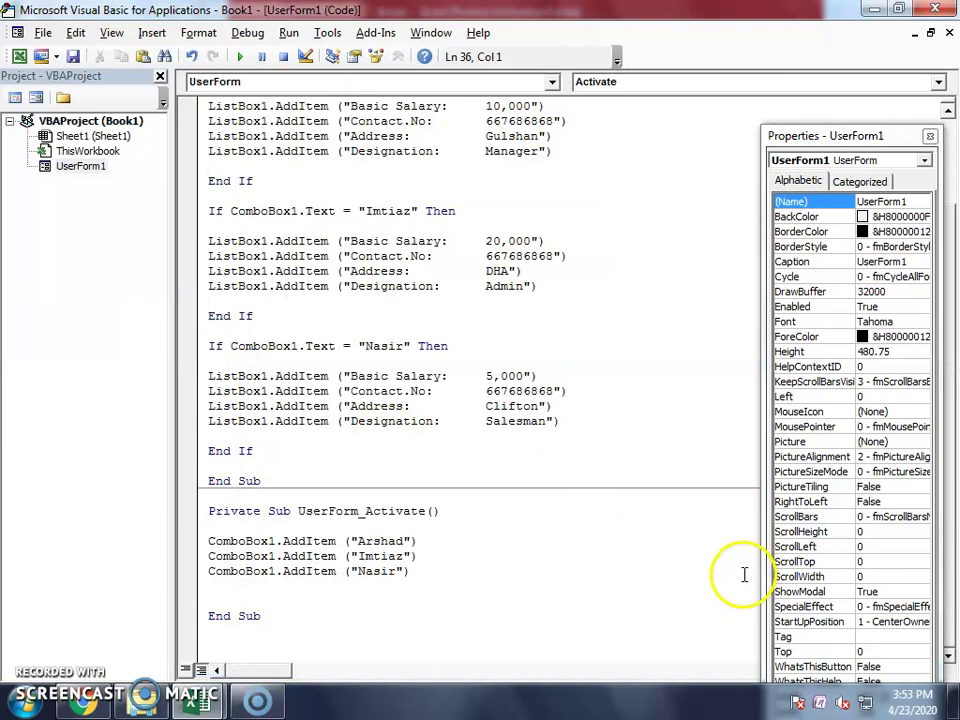
scroll(732, 544, up, 2)
scroll(731, 542, up, 1)
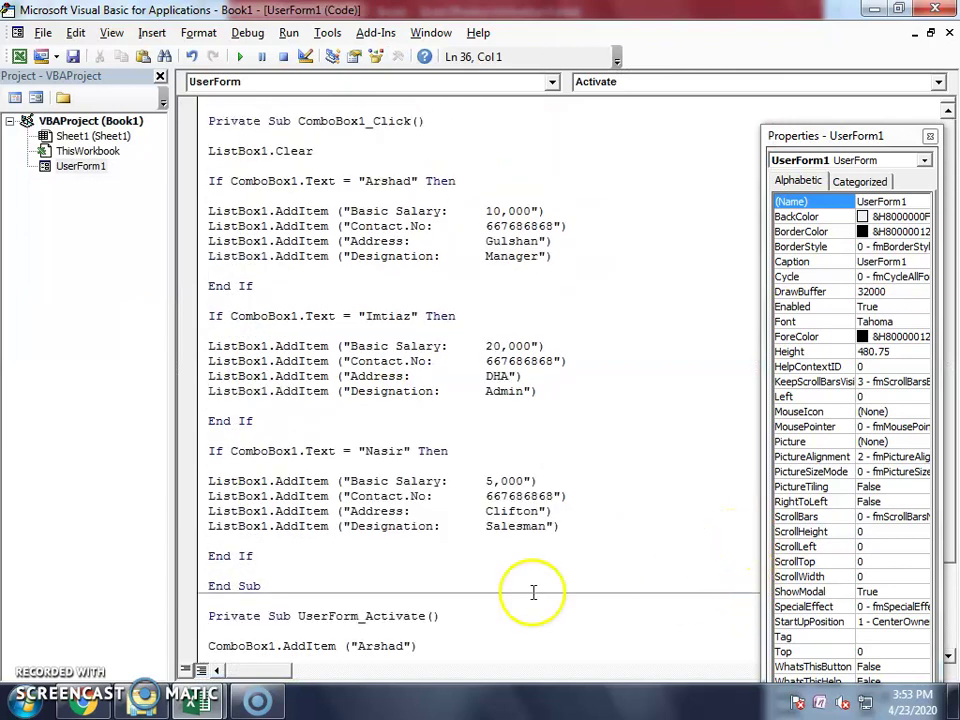